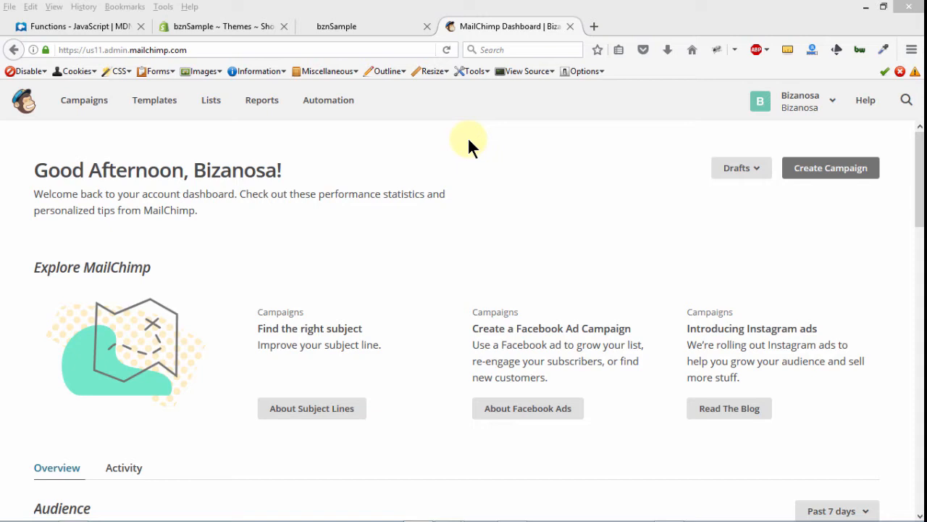
Step: Switch to the MailChimp dashboard and open the Lists page
click(245, 24)
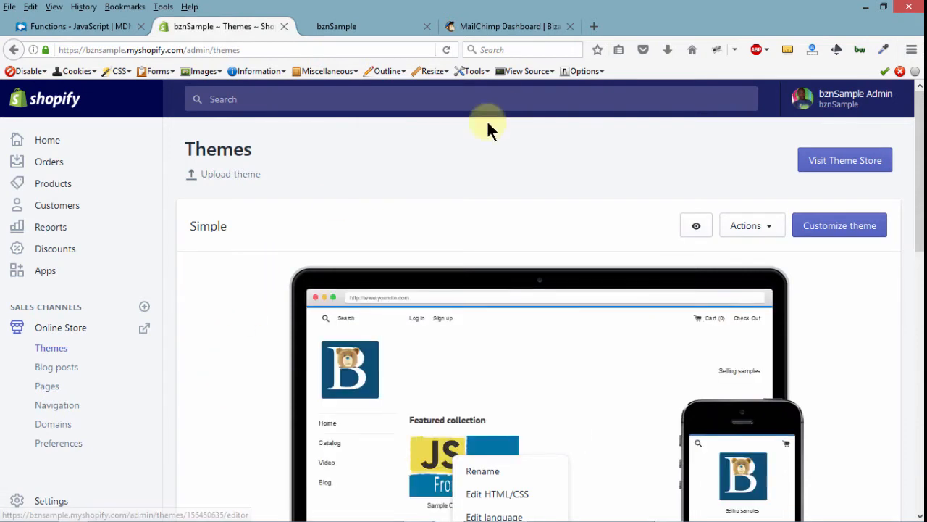
click(485, 28)
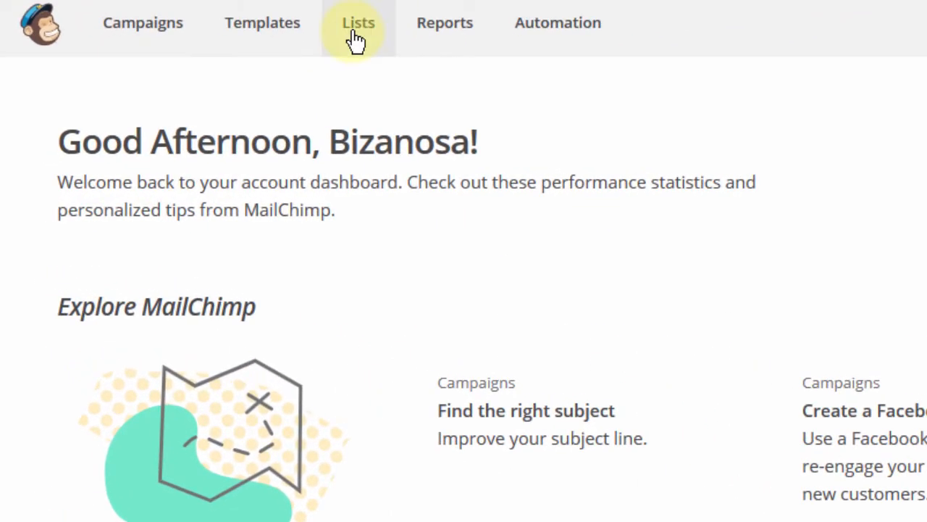
click(355, 36)
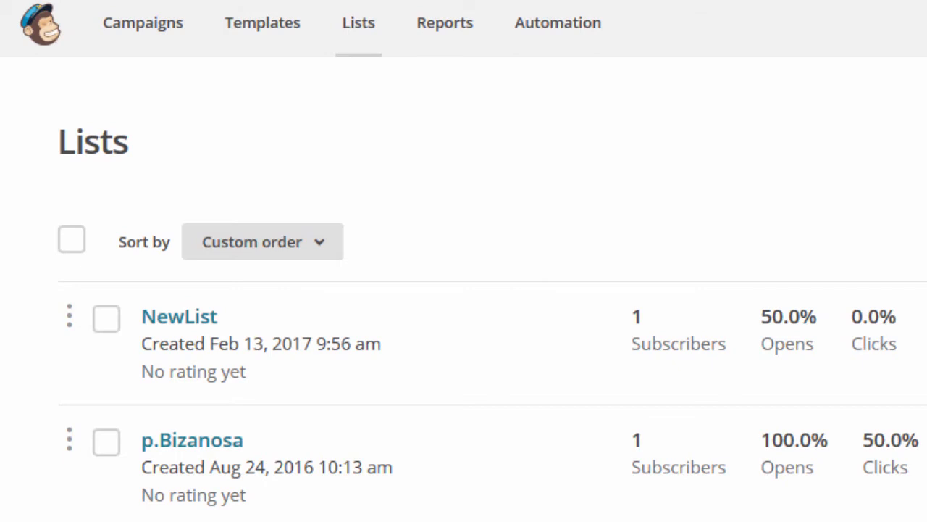
scroll(492, 290, down, 5)
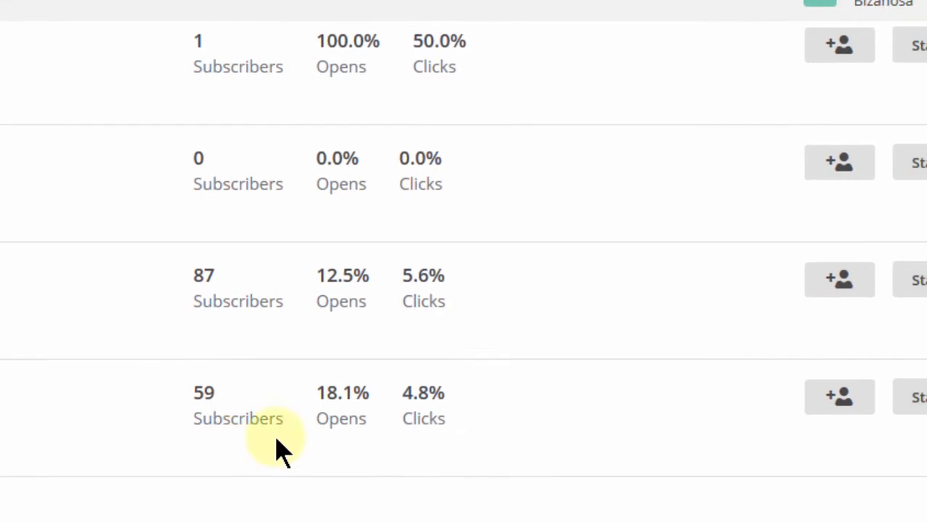
Step: Open the embedded signup forms for the Bizanosa Tutorials list
click(841, 384)
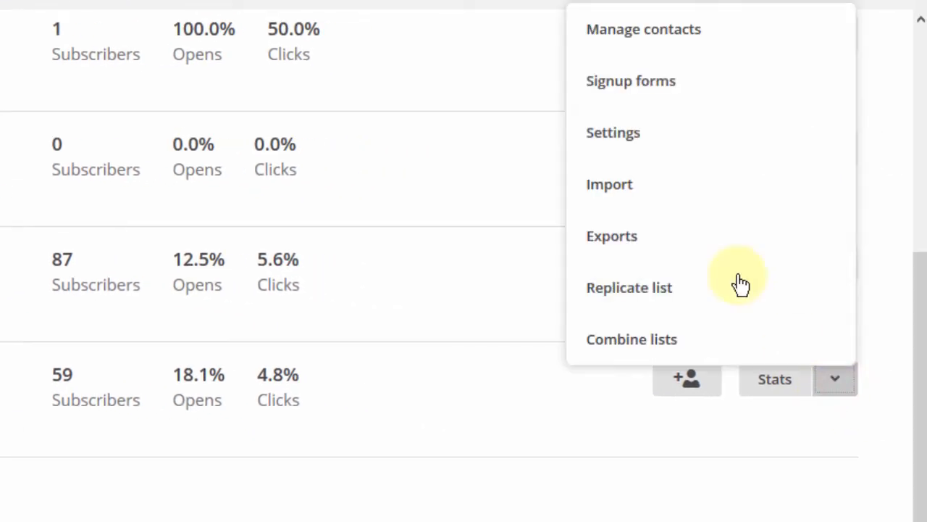
click(638, 95)
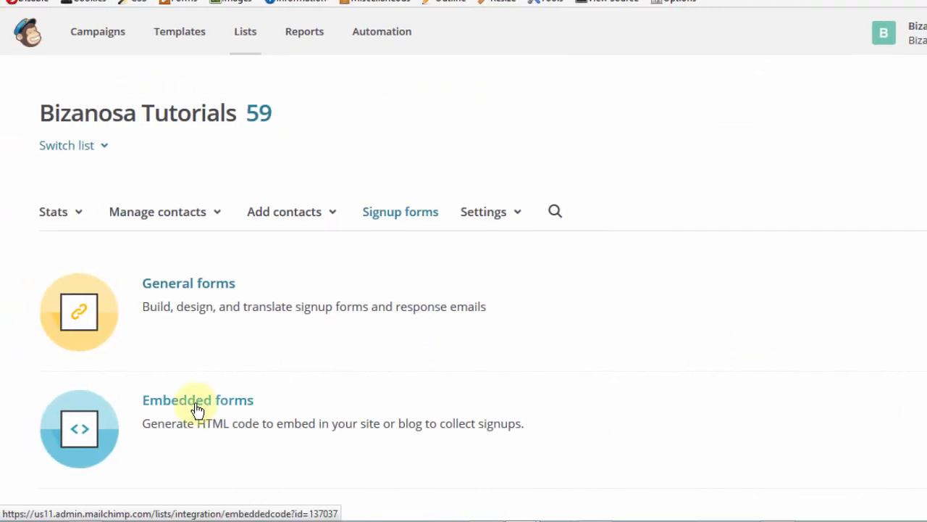
click(197, 410)
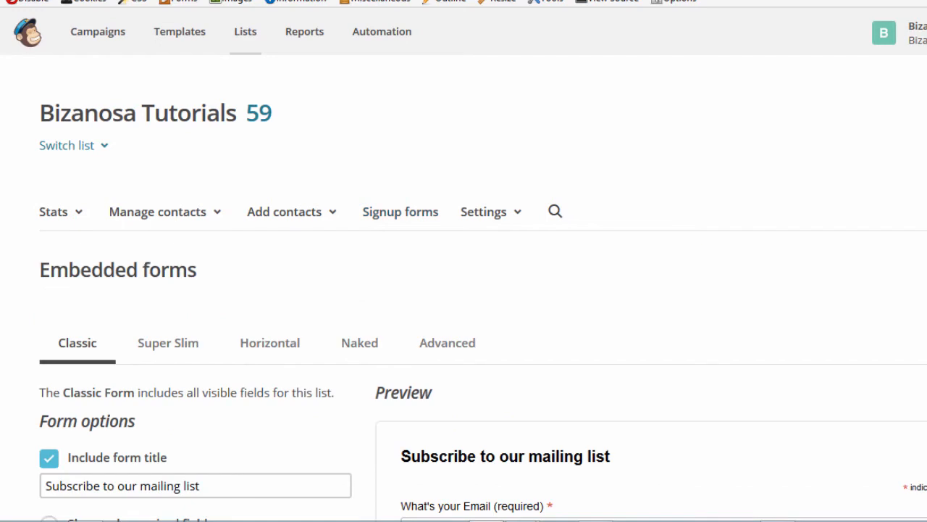
Step: Review the Classic embedded form preview, then select and copy the entire signup embed code
scroll(464, 290, down, 5)
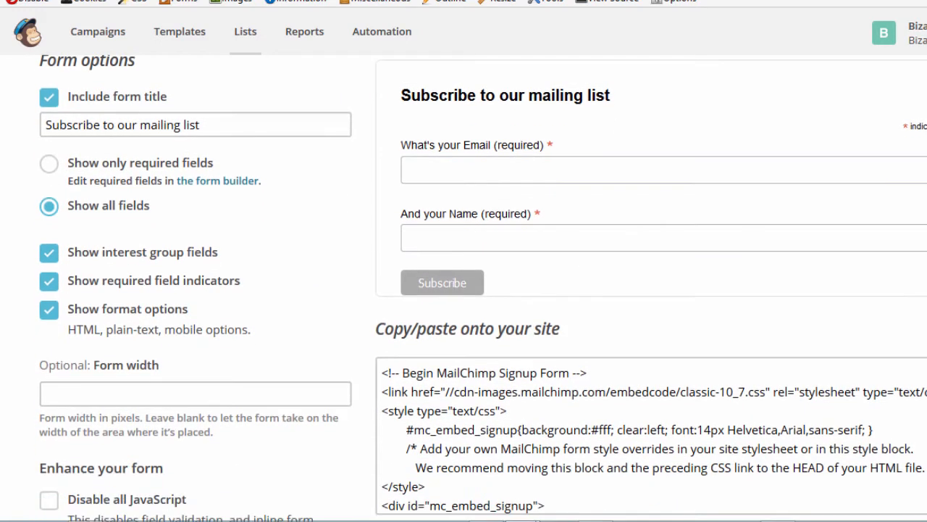
scroll(463, 289, up, 2)
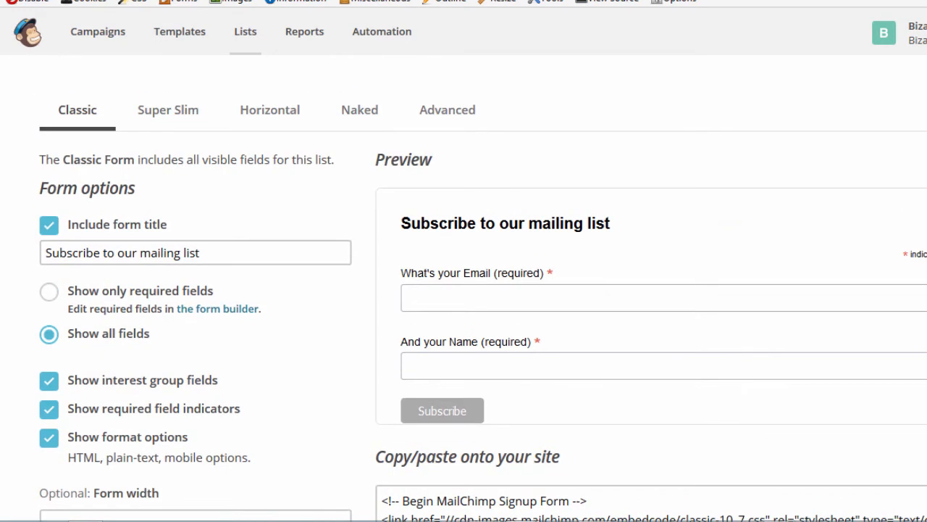
scroll(463, 289, down, 2)
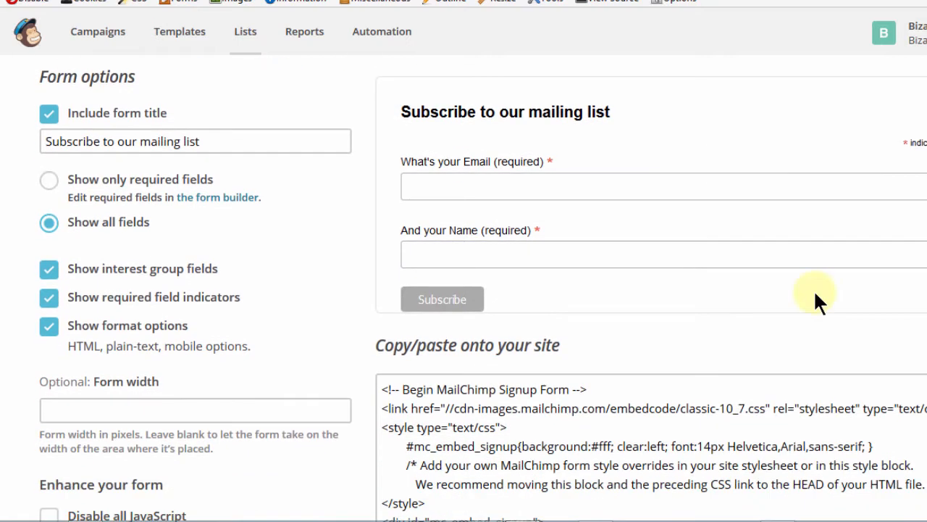
click(449, 301)
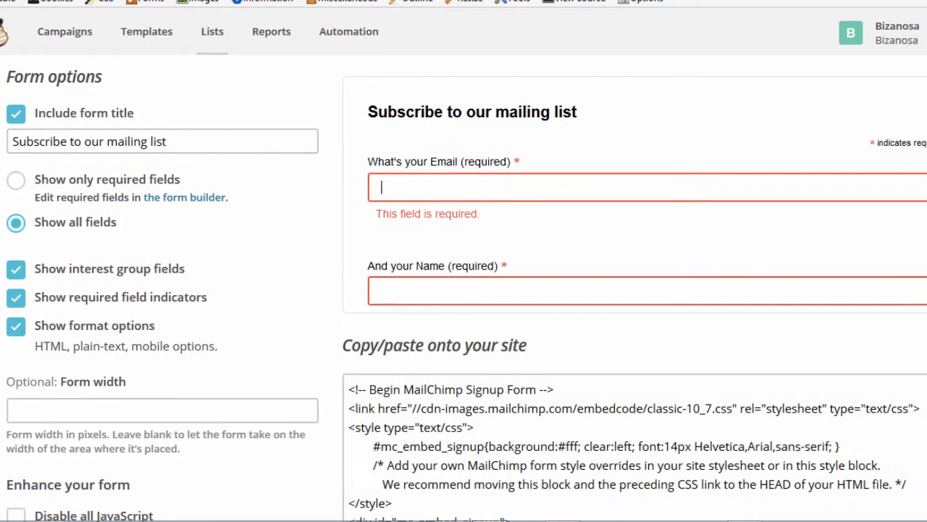
scroll(856, 216, down, 2)
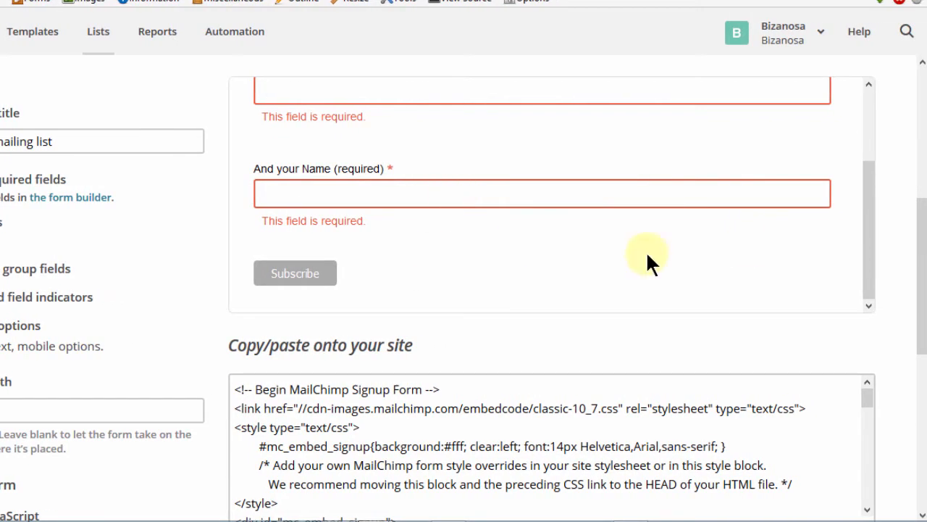
drag(917, 244, 886, 348)
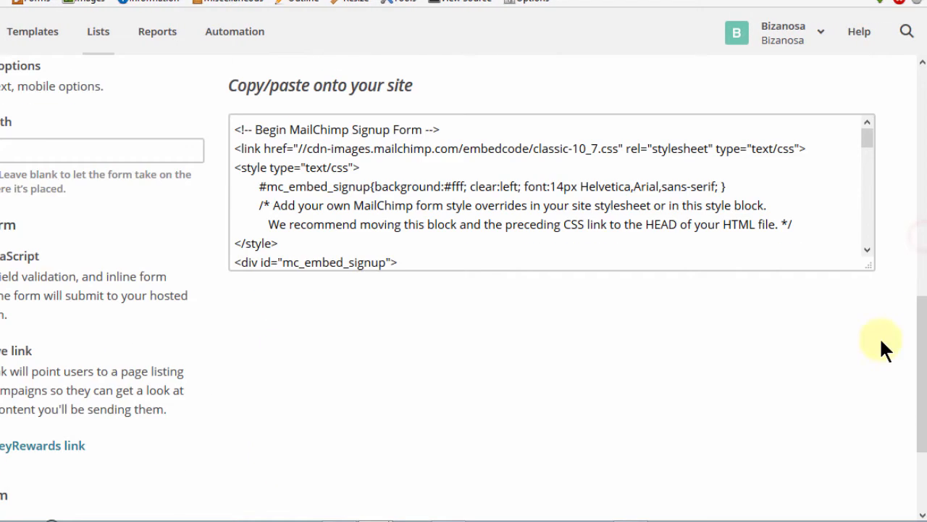
click(406, 222)
key(ctrl+a)
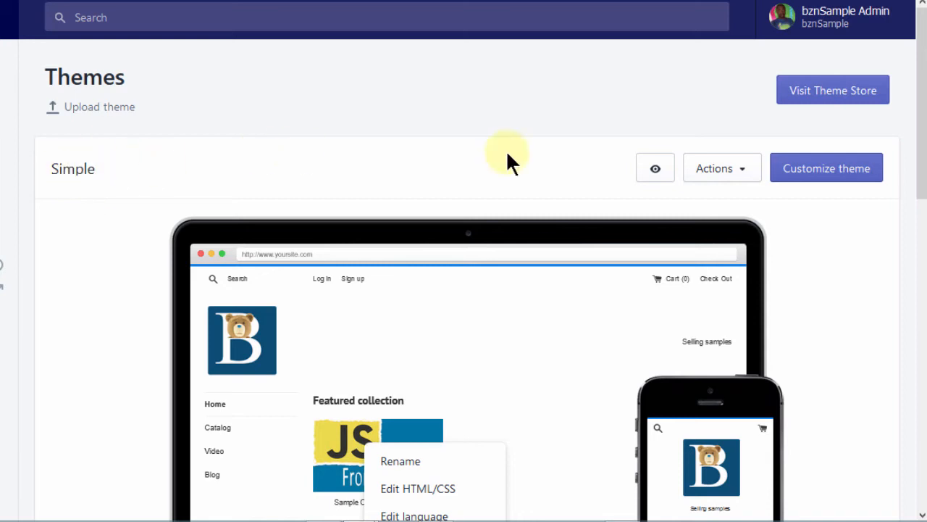
Step: Customize the Simple theme and add a Custom HTML section to the homepage
click(823, 175)
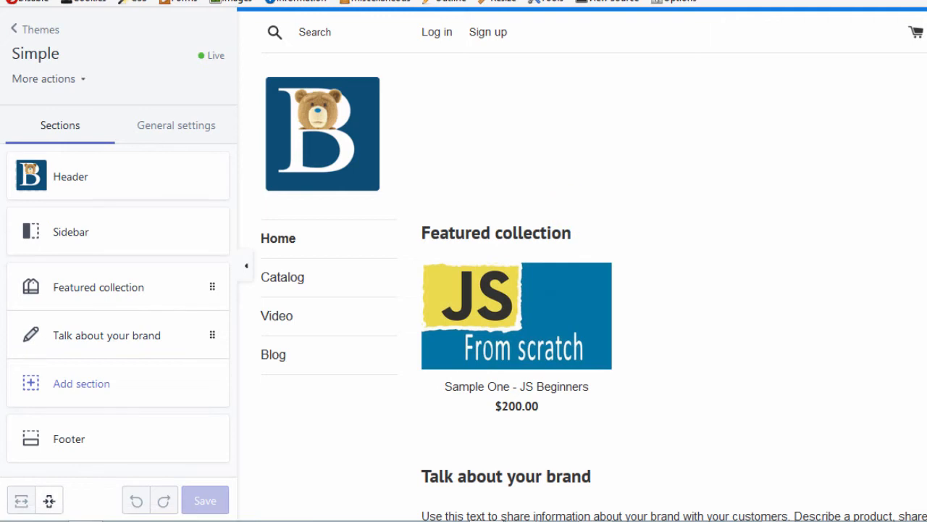
scroll(583, 264, down, 5)
scroll(583, 264, up, 4)
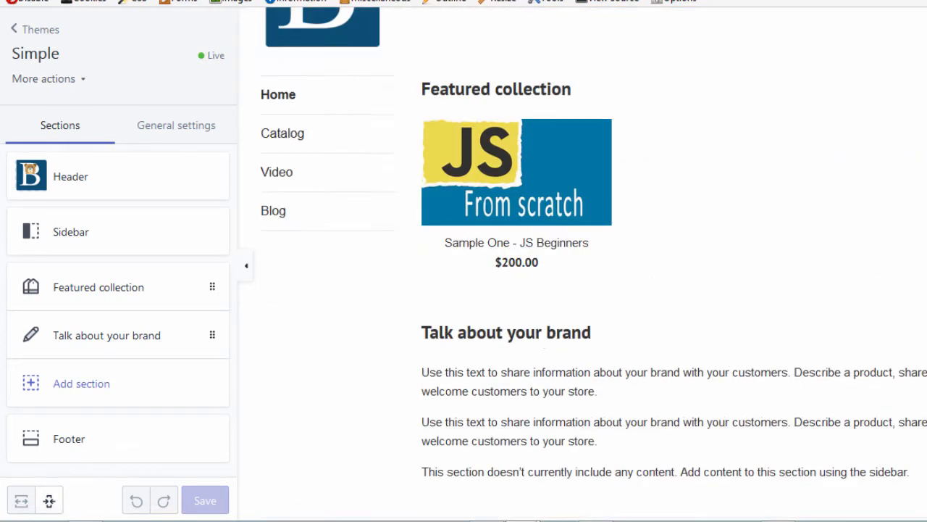
scroll(681, 239, down, 5)
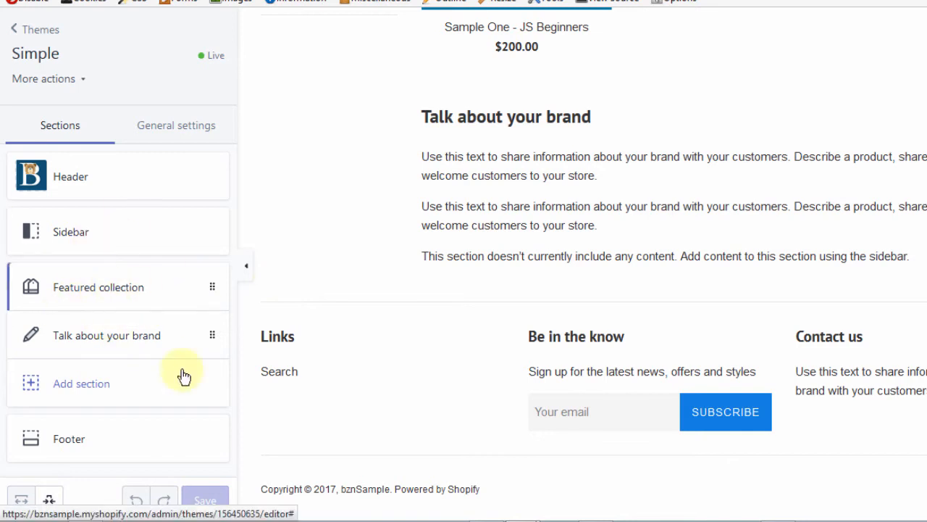
click(77, 389)
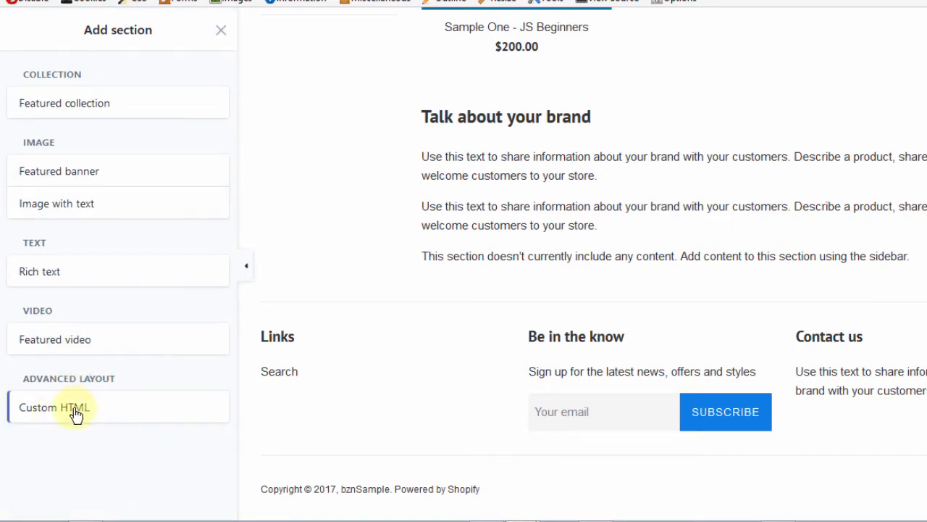
click(74, 409)
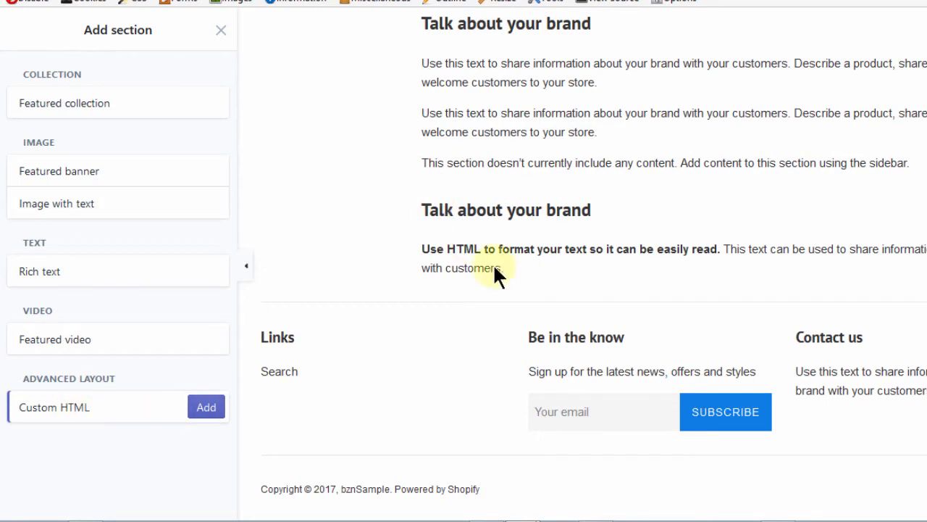
click(208, 409)
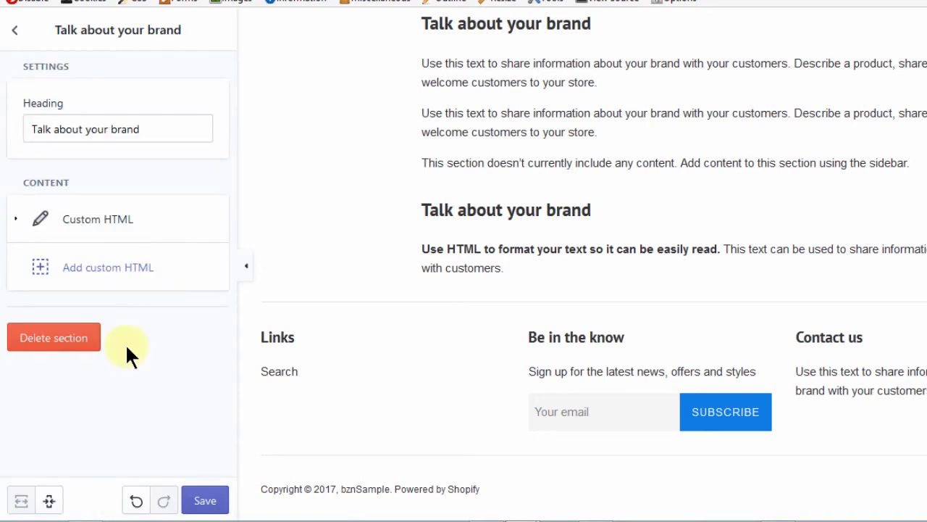
Step: Replace the Custom HTML block's content with the copied MailChimp embed code
click(89, 219)
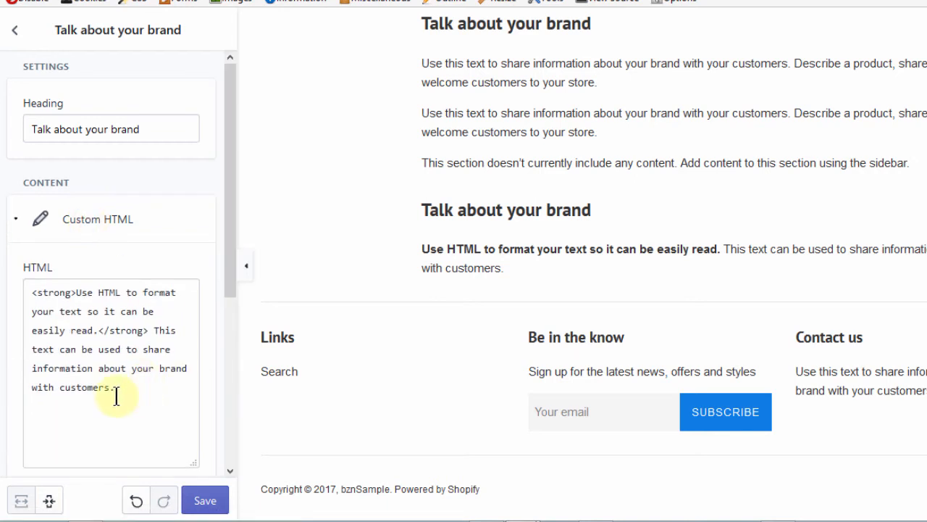
triple_click(124, 391)
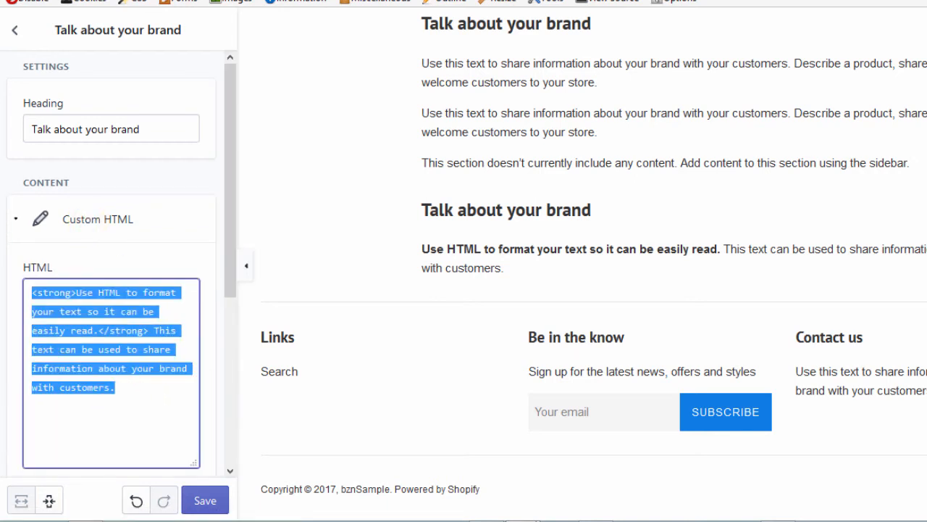
key(ctrl+v)
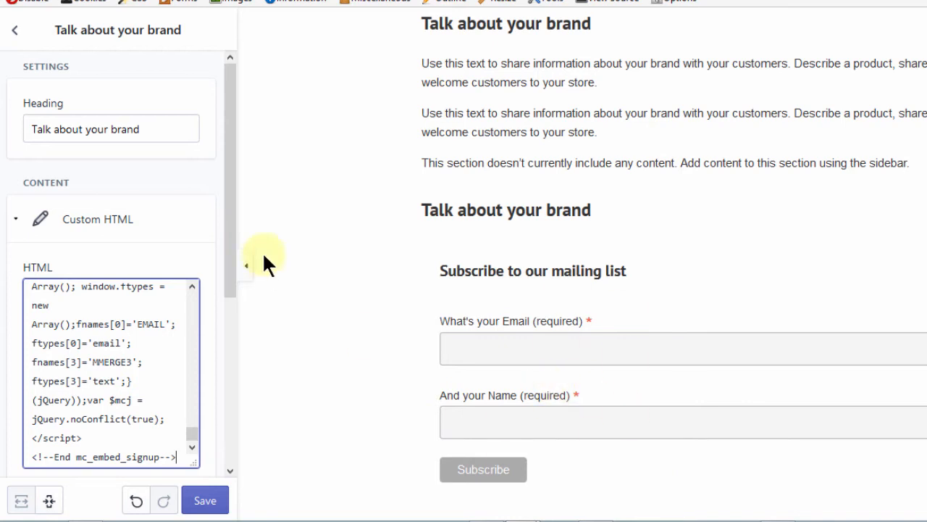
Step: Set the Custom HTML block's container width to 50%
drag(230, 198, 229, 383)
click(184, 243)
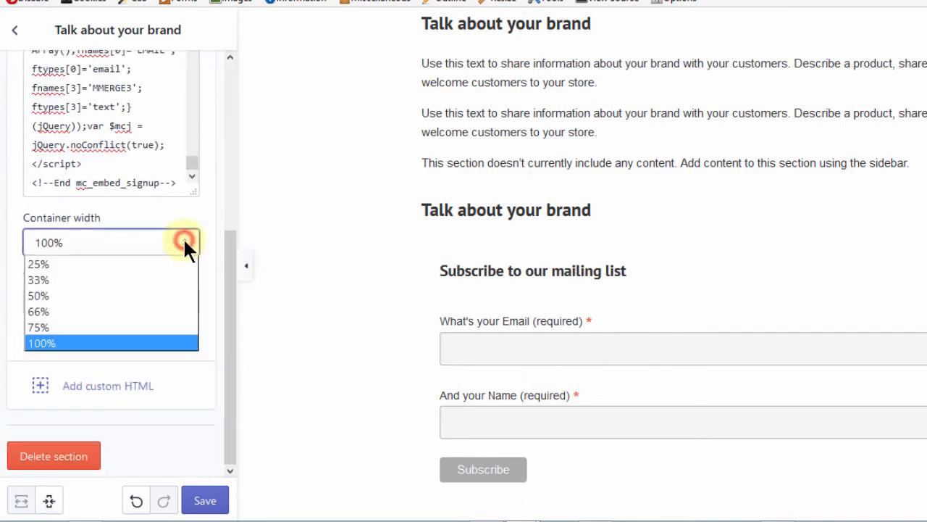
click(115, 297)
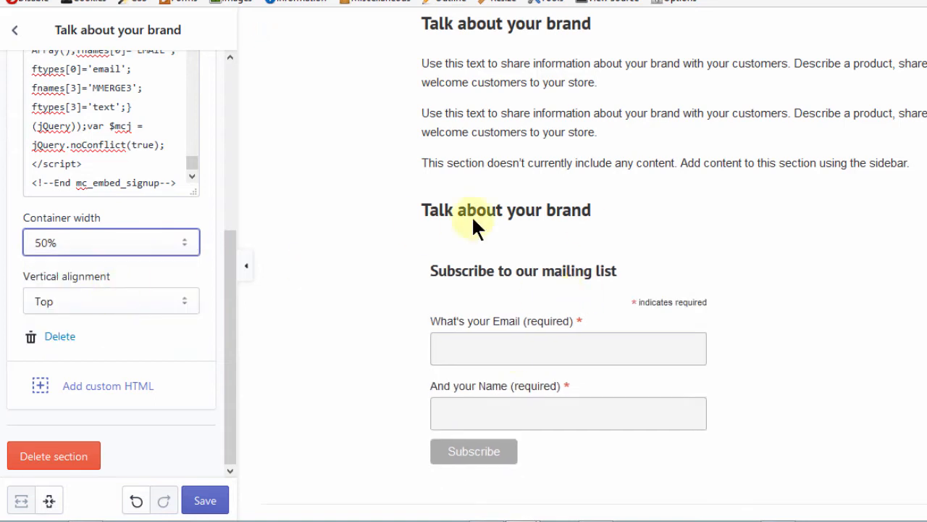
click(64, 245)
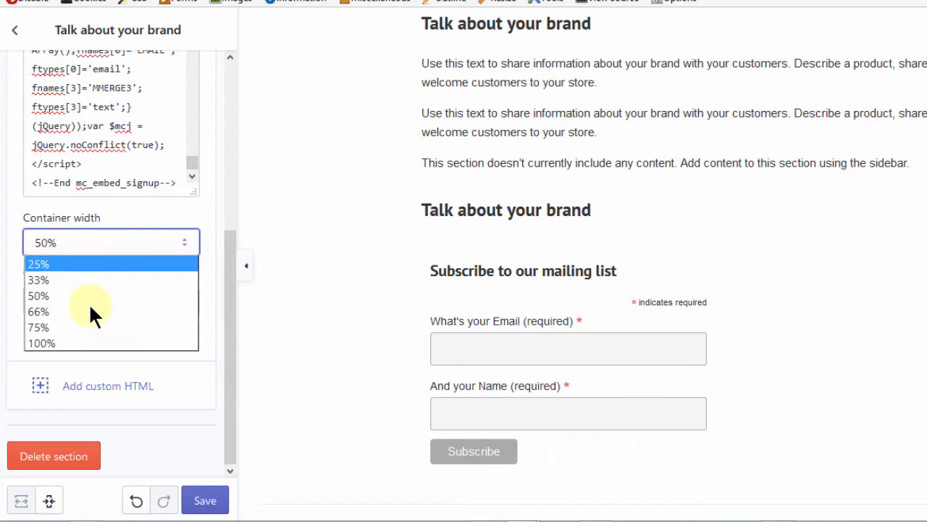
click(139, 214)
Step: Clear the heading of the new Custom HTML section
drag(229, 258, 228, 58)
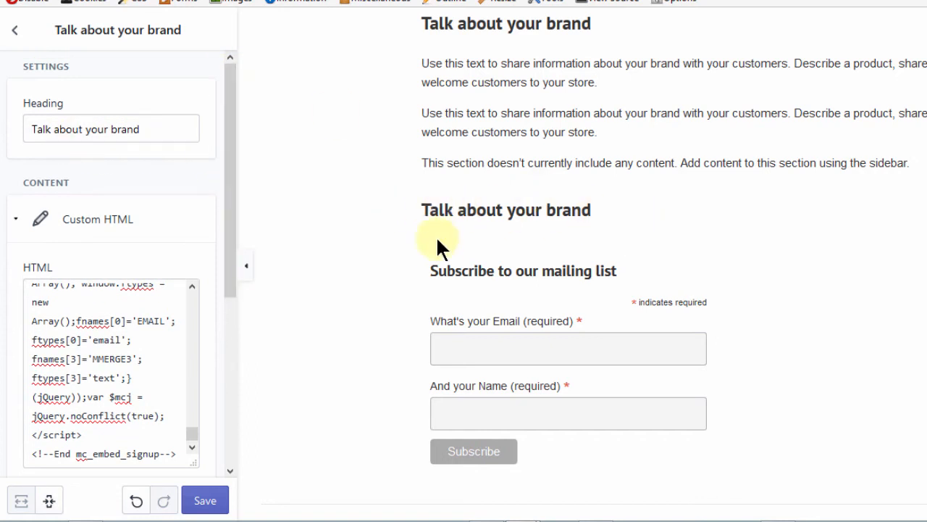
drag(423, 211, 598, 215)
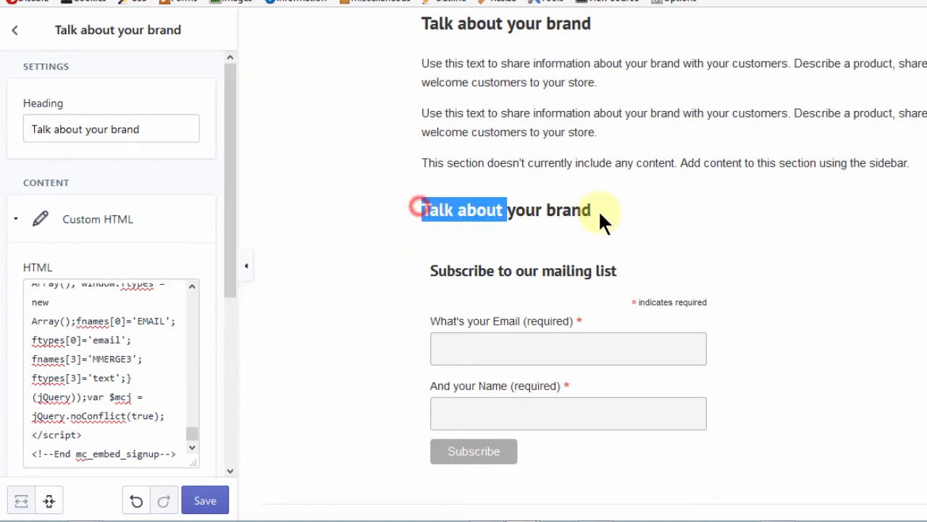
click(149, 129)
key(ctrl+a)
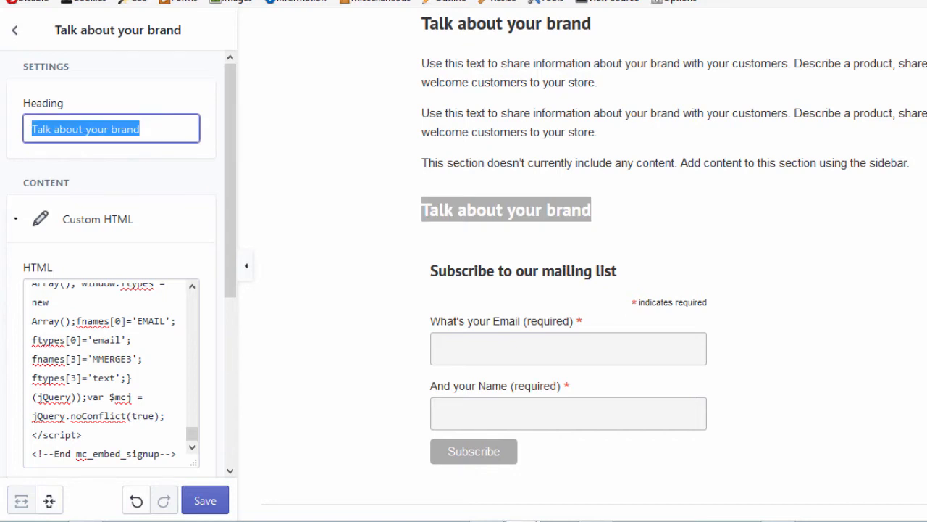
key(BackSpace)
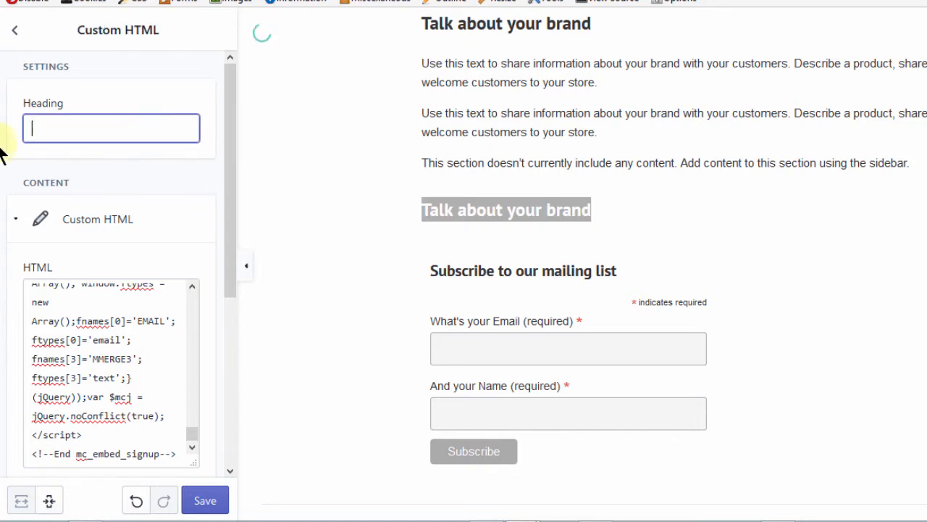
Step: Reload the live storefront and examine its homepage, then review the Custom HTML section settings in the editor
drag(230, 187, 217, 499)
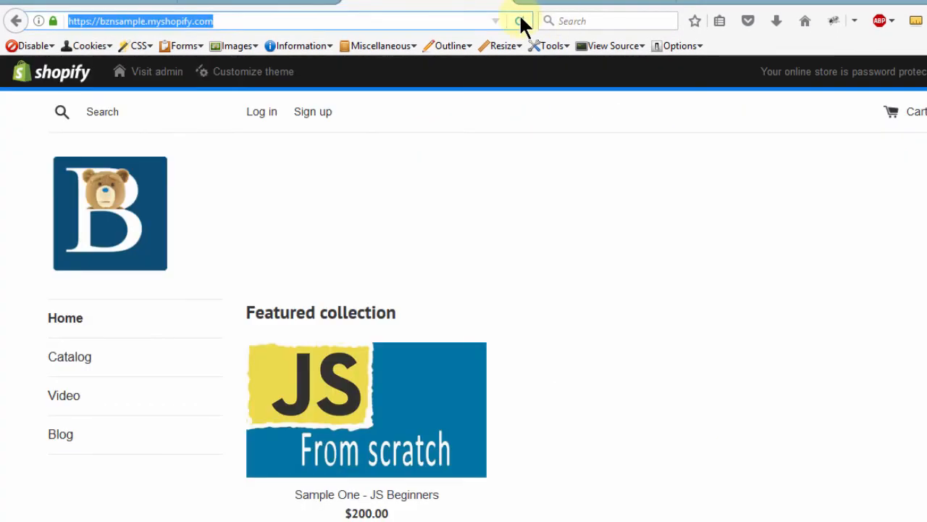
click(520, 21)
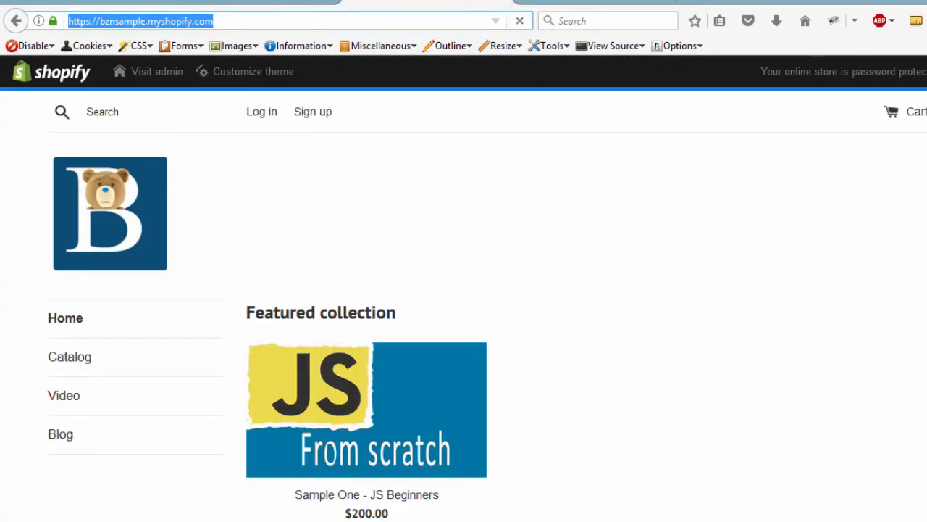
scroll(463, 305, down, 5)
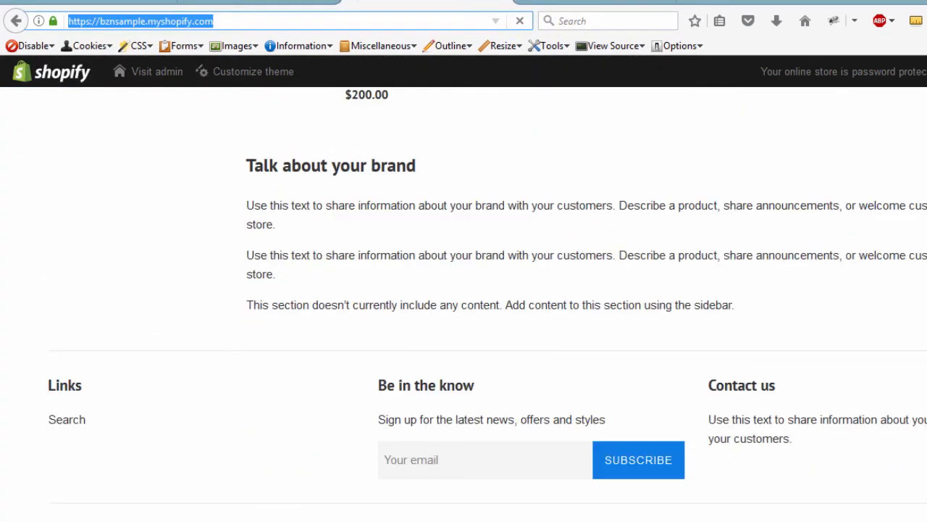
drag(417, 305, 255, 305)
click(420, 304)
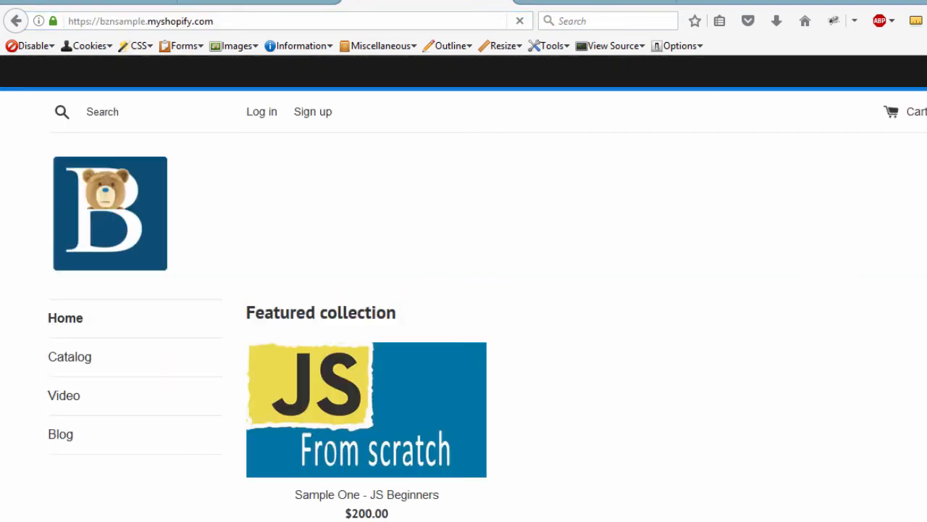
scroll(675, 408, down, 10)
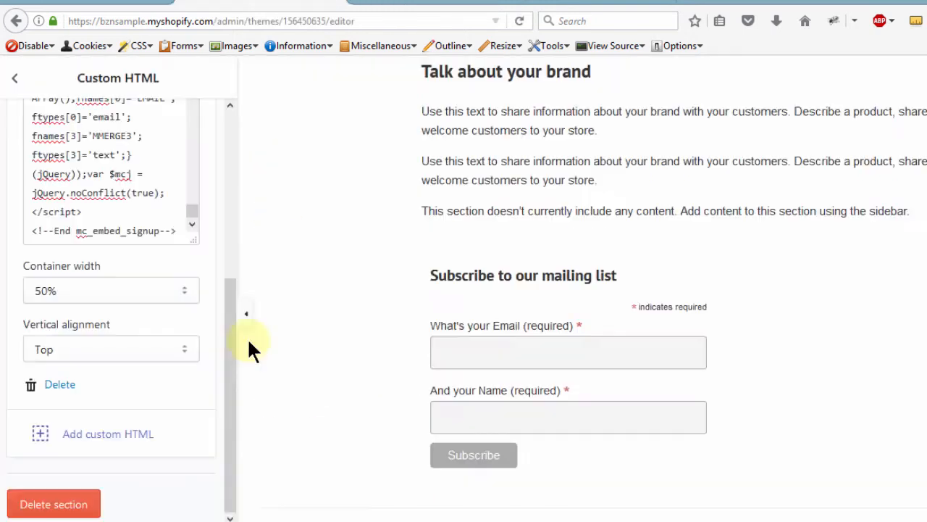
drag(226, 358, 224, 137)
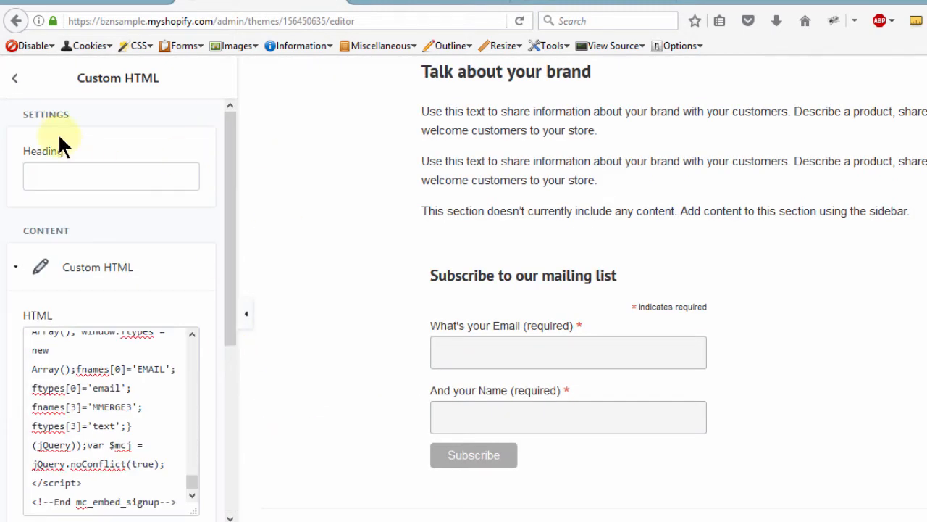
Step: Move the Custom HTML section above the Featured collection section on the homepage
click(14, 80)
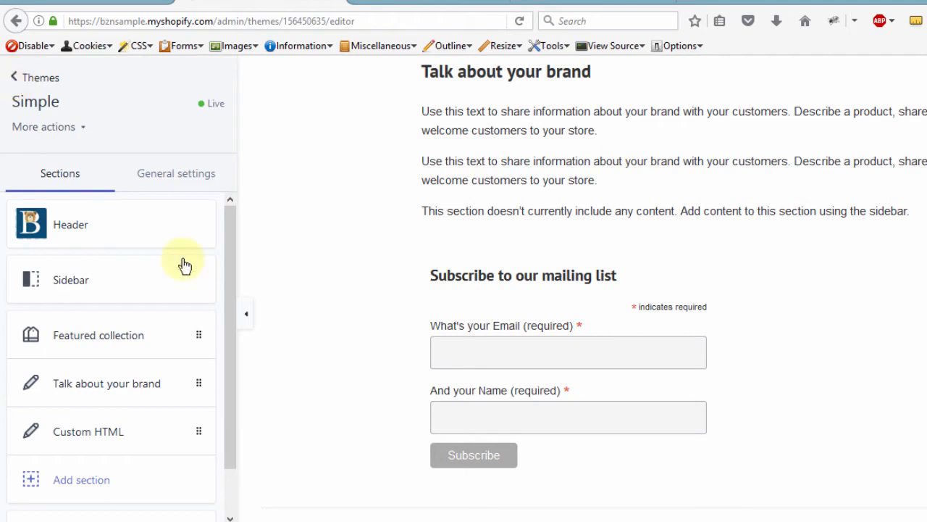
drag(231, 303, 228, 422)
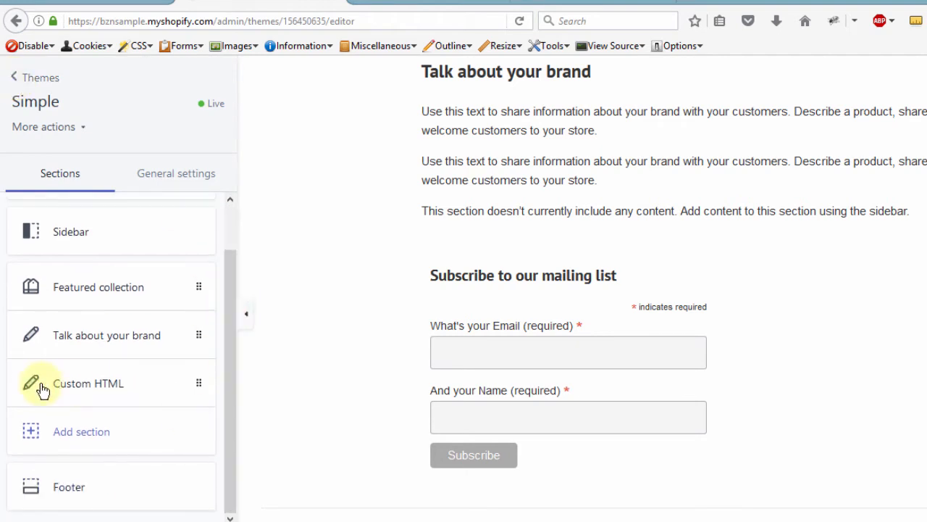
drag(199, 383, 197, 283)
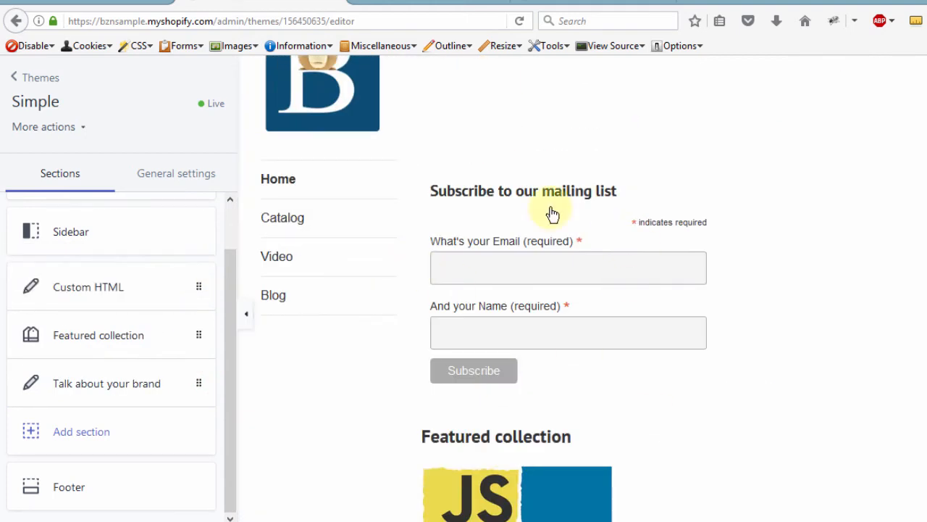
scroll(594, 279, down, 7)
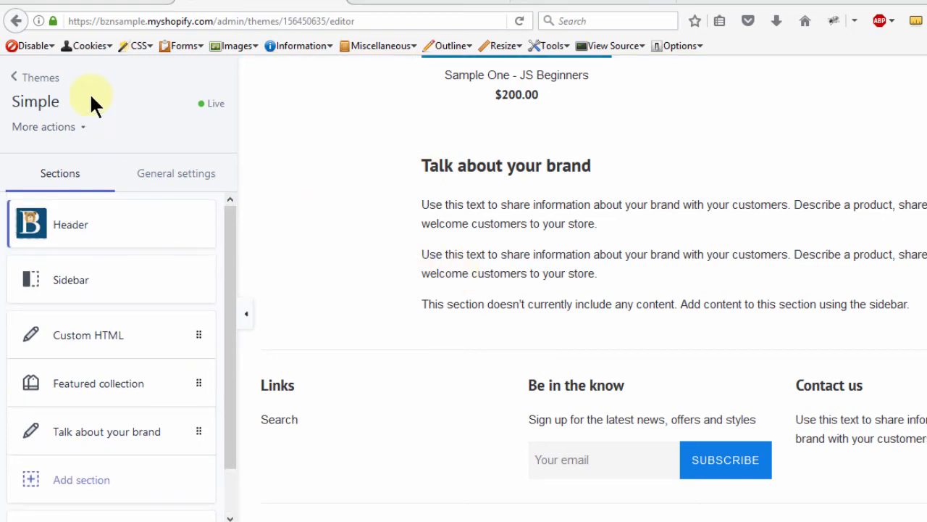
Step: Leave the theme editor and start a new page titled "Signup"
click(19, 84)
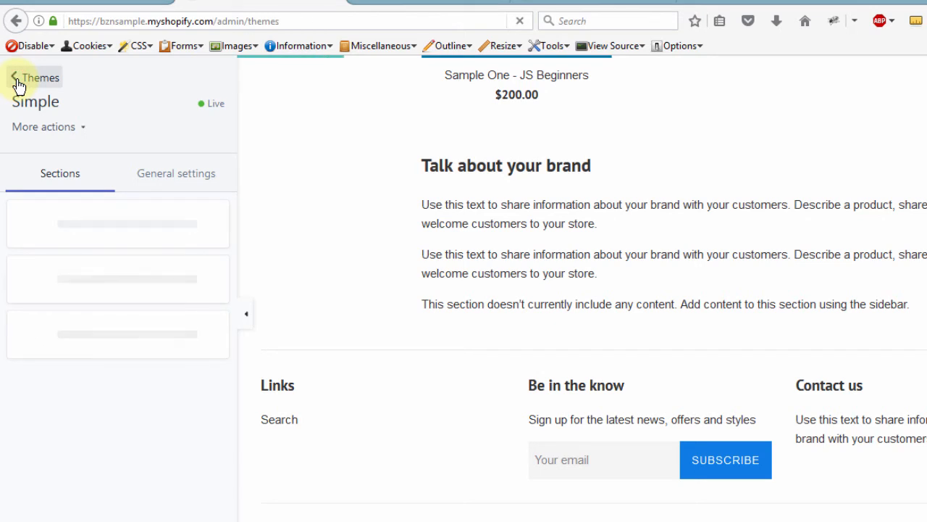
click(58, 419)
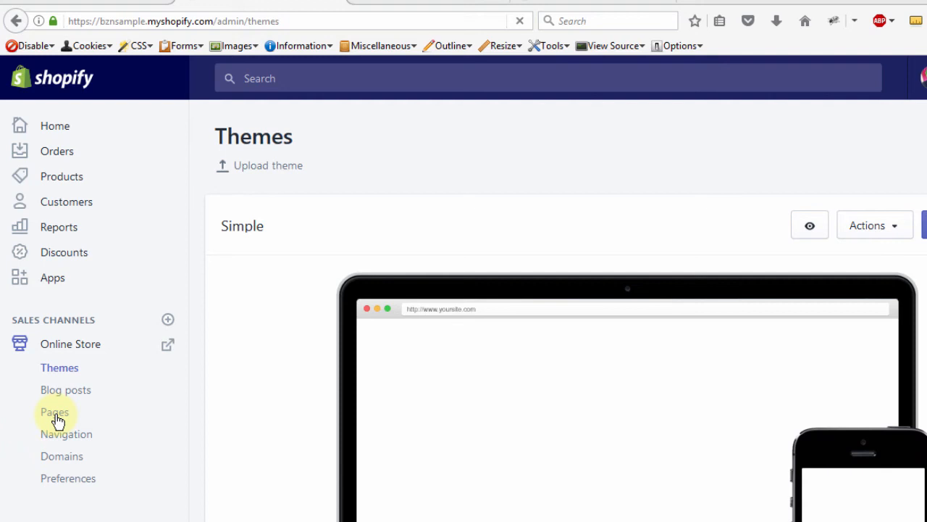
click(56, 415)
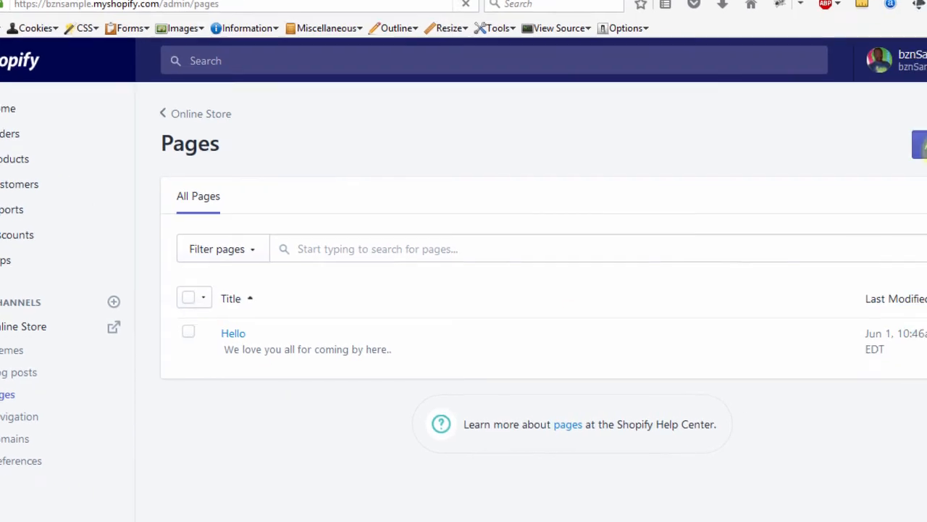
click(851, 117)
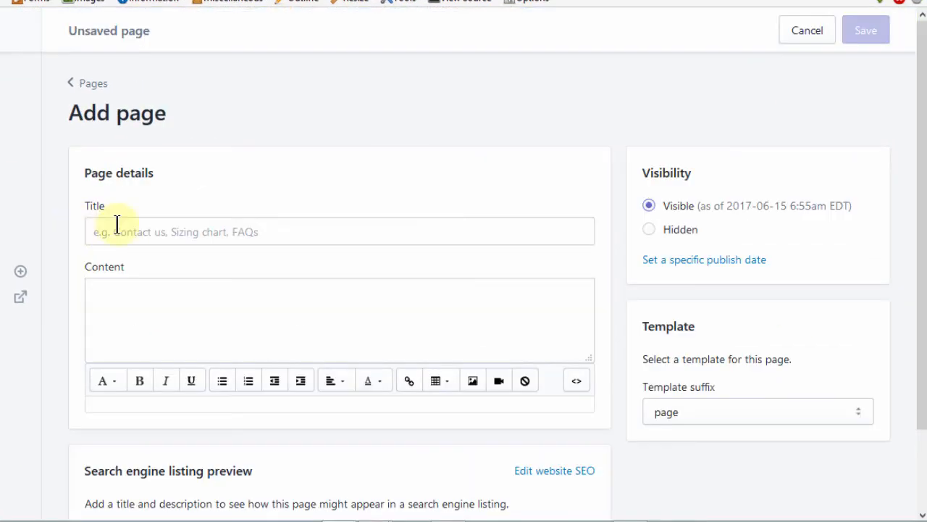
click(133, 231)
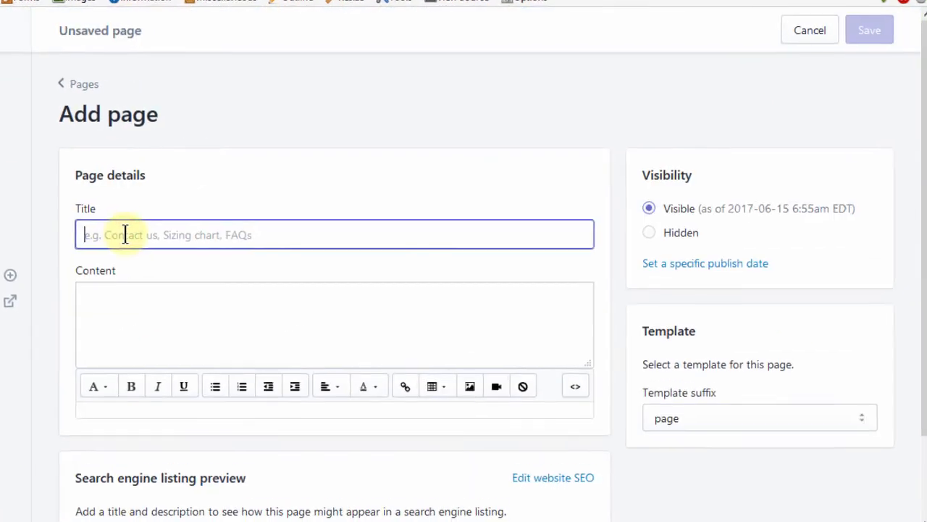
text(Sl)
text(gn)
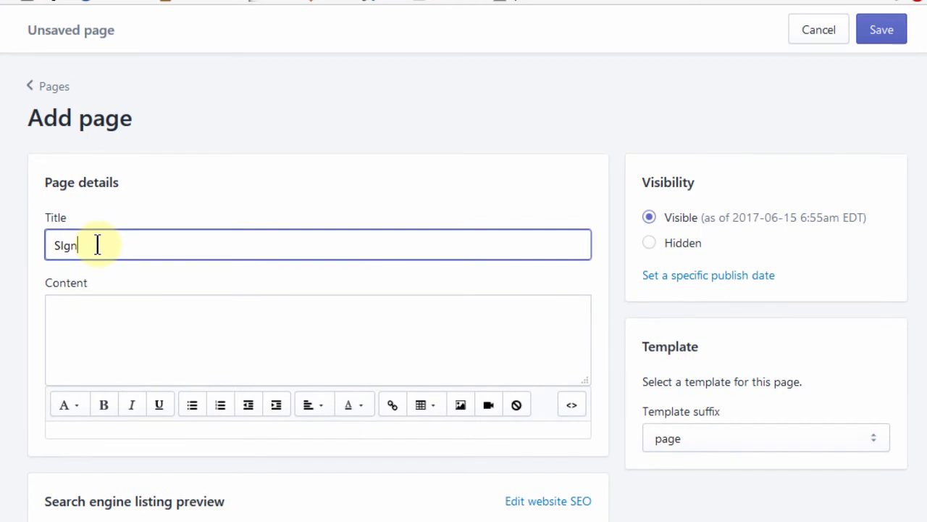
text(up)
Step: Paste the MailChimp embed code into the page content in HTML view and save the Signup page
click(367, 352)
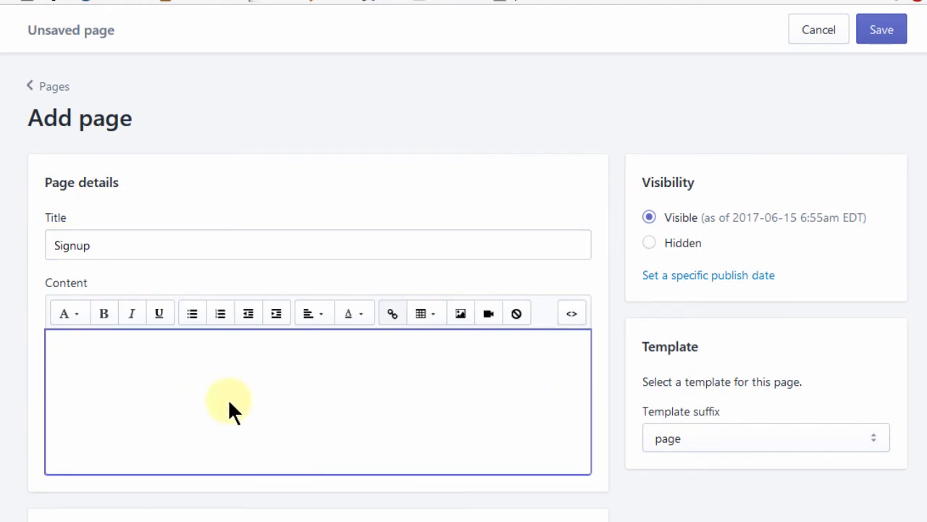
click(573, 317)
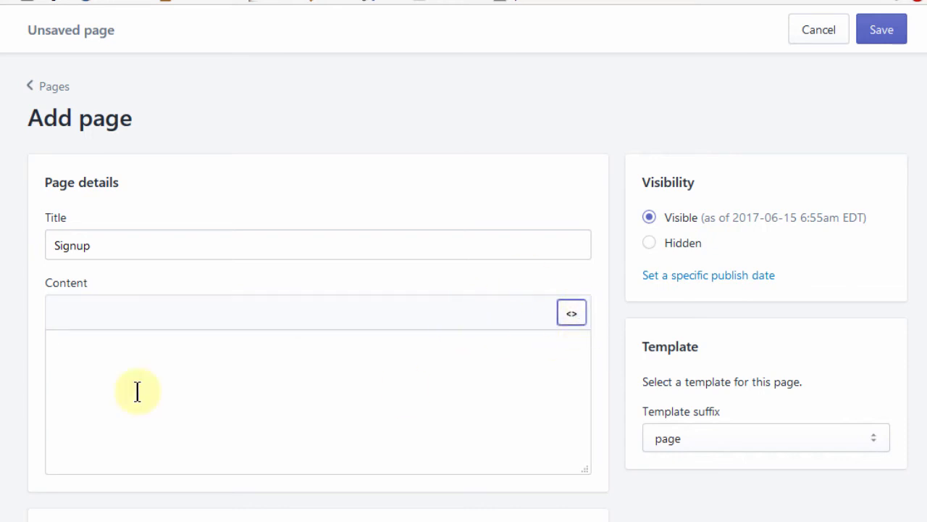
click(107, 355)
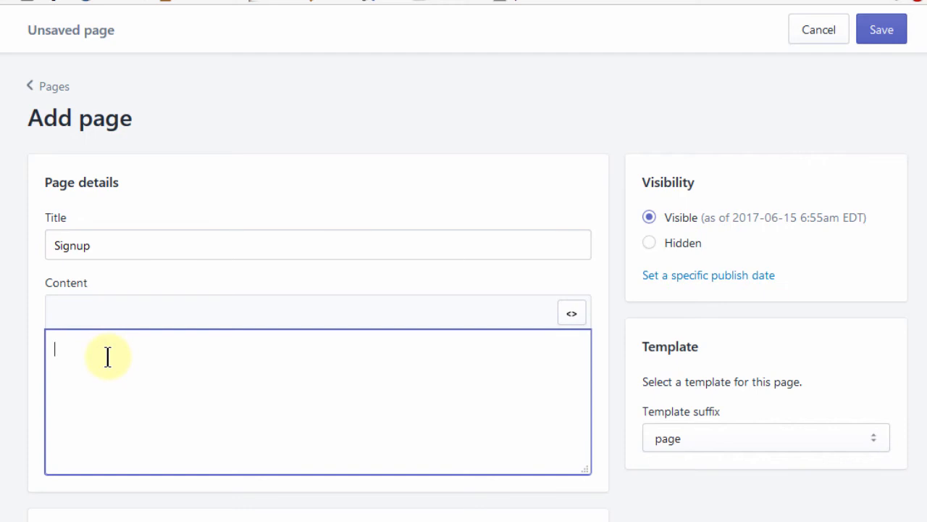
key(ctrl+v)
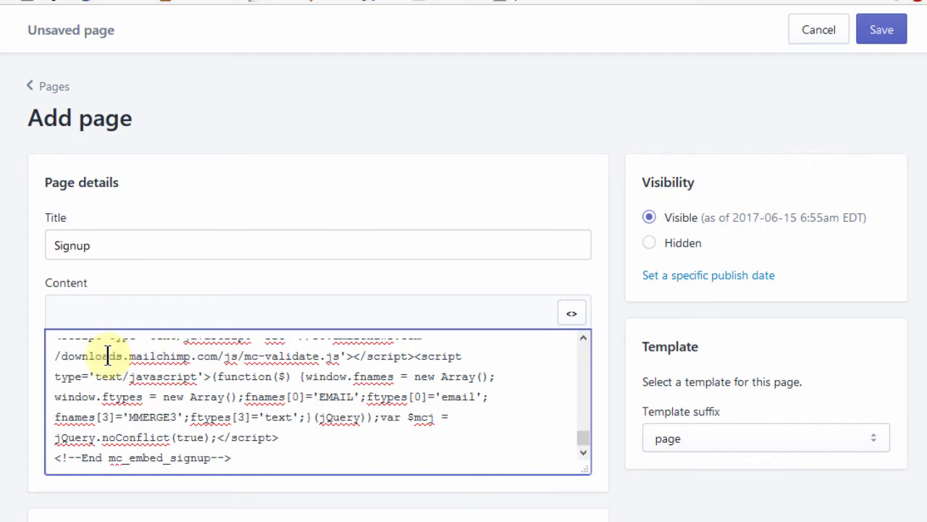
click(573, 316)
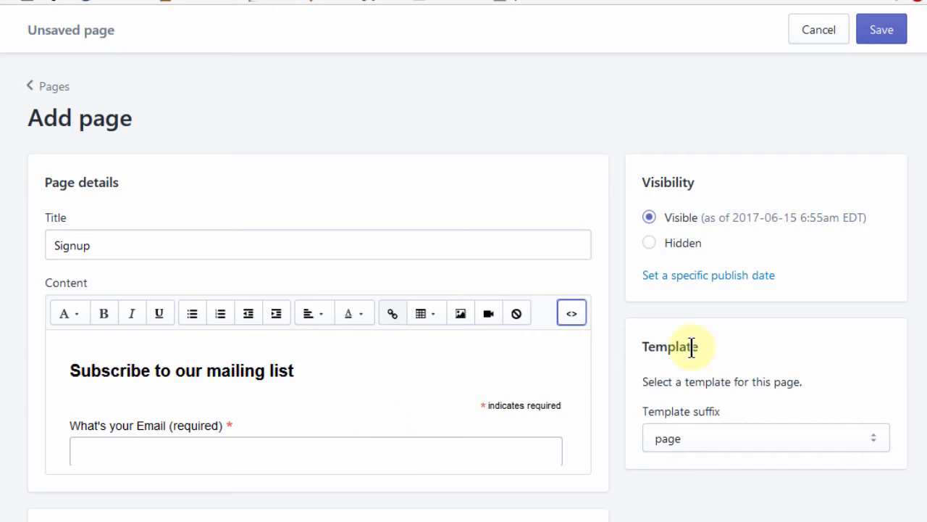
scroll(917, 182, down, 3)
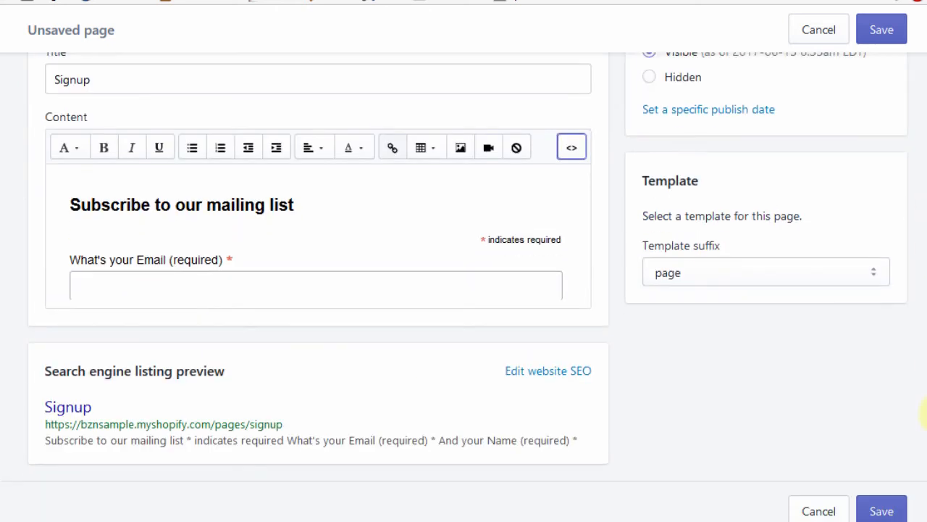
click(884, 32)
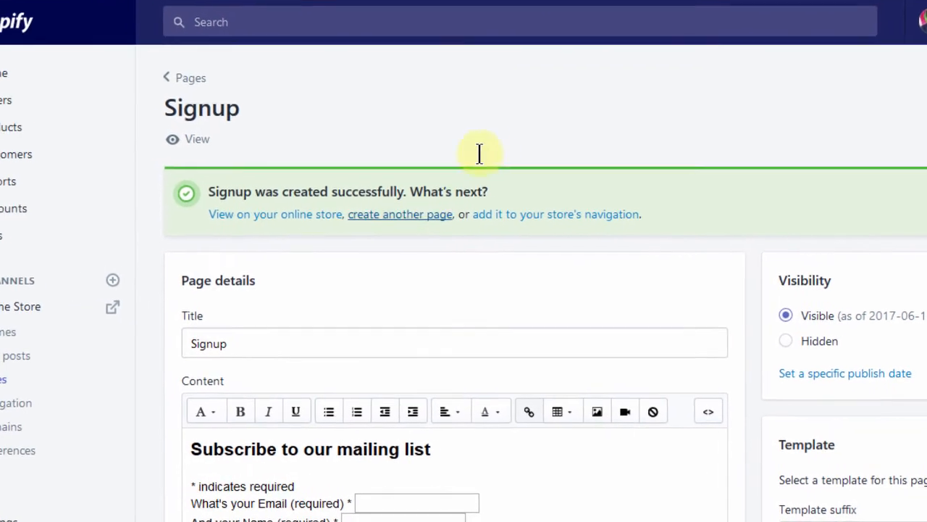
Step: Add a new menu item named "Signup" to the Main menu
click(3, 411)
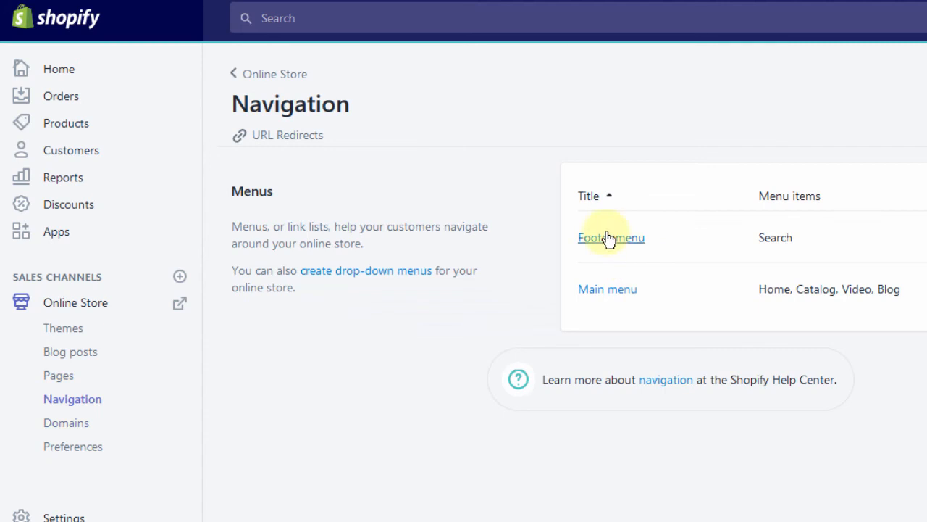
click(608, 290)
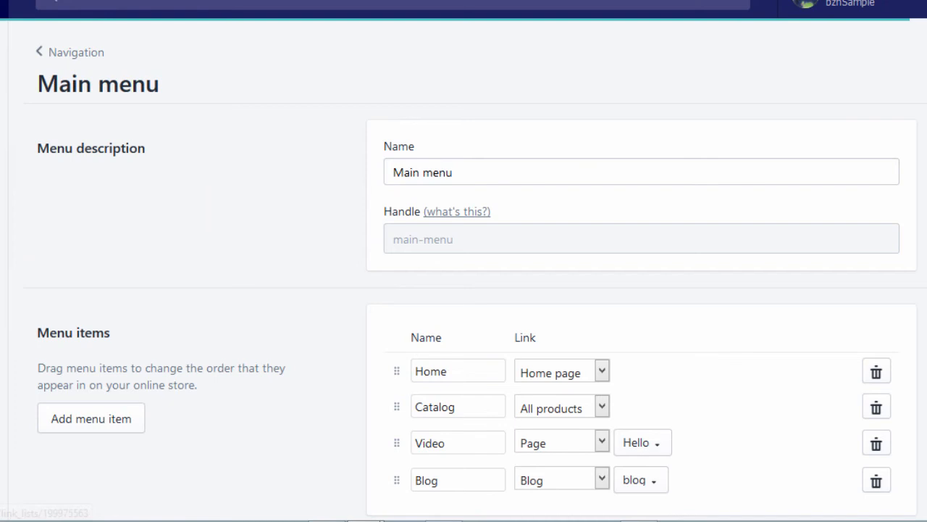
scroll(120, 387, down, 1)
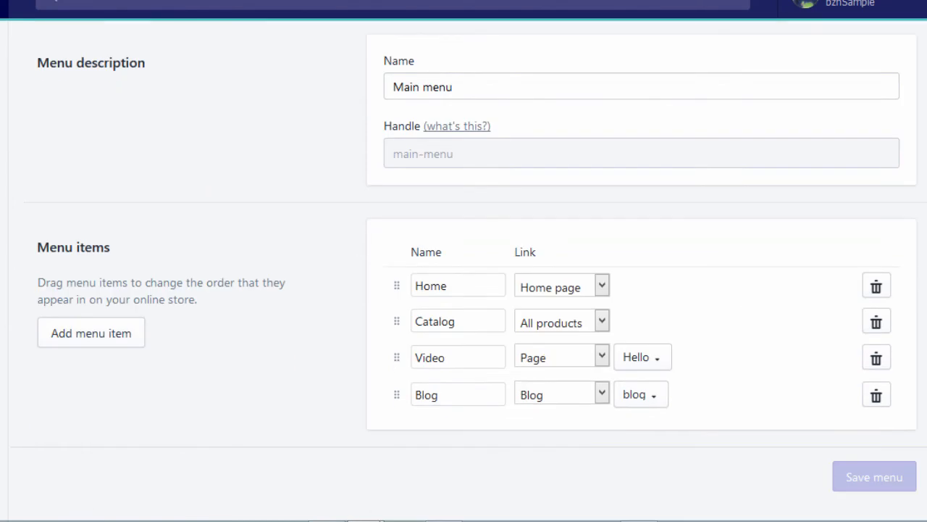
click(90, 342)
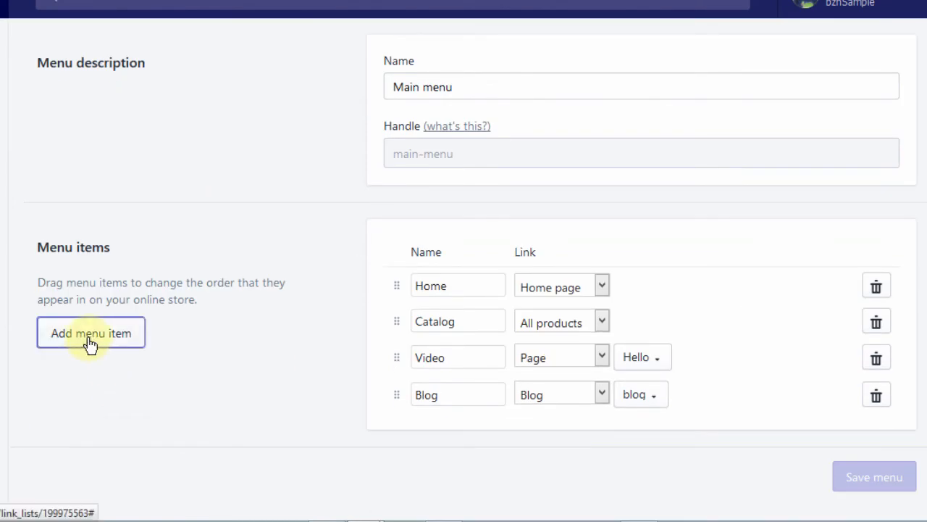
click(453, 433)
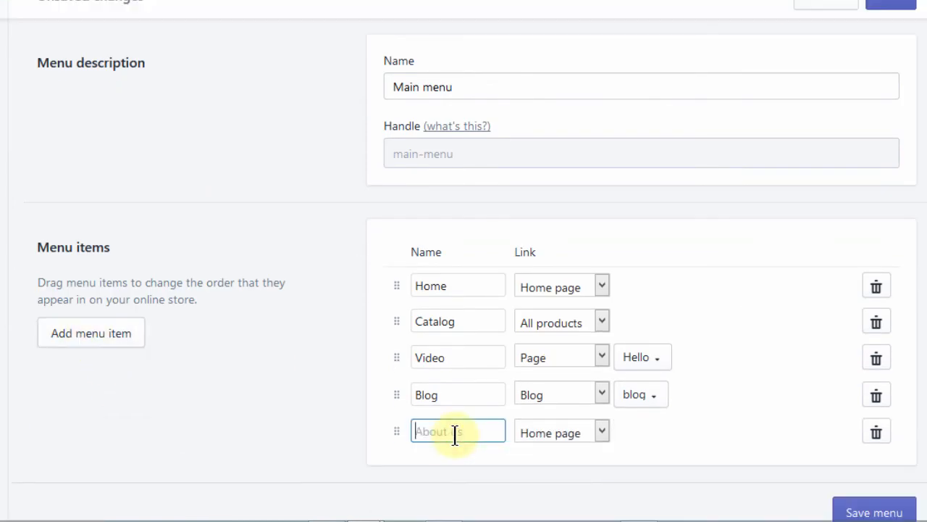
text(Signup)
Step: Link the Signup menu item to the Signup page and save the menu
click(603, 431)
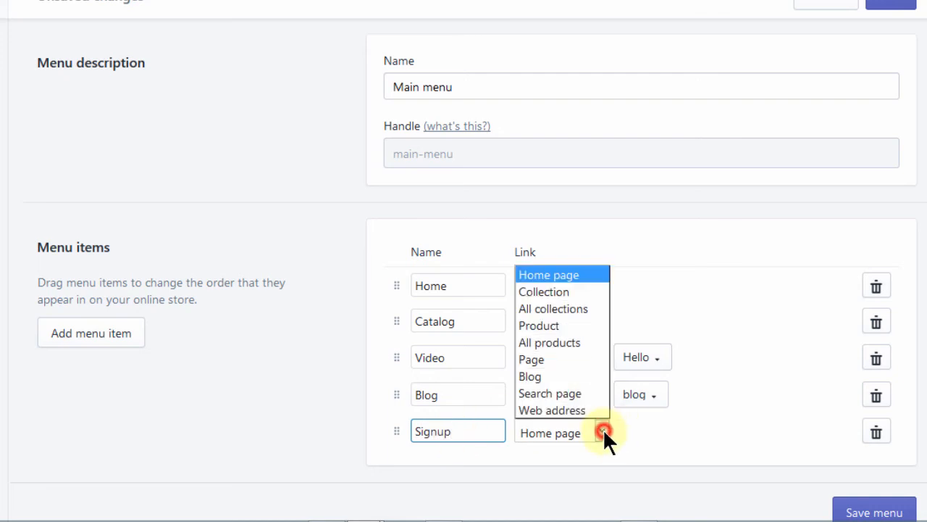
click(555, 361)
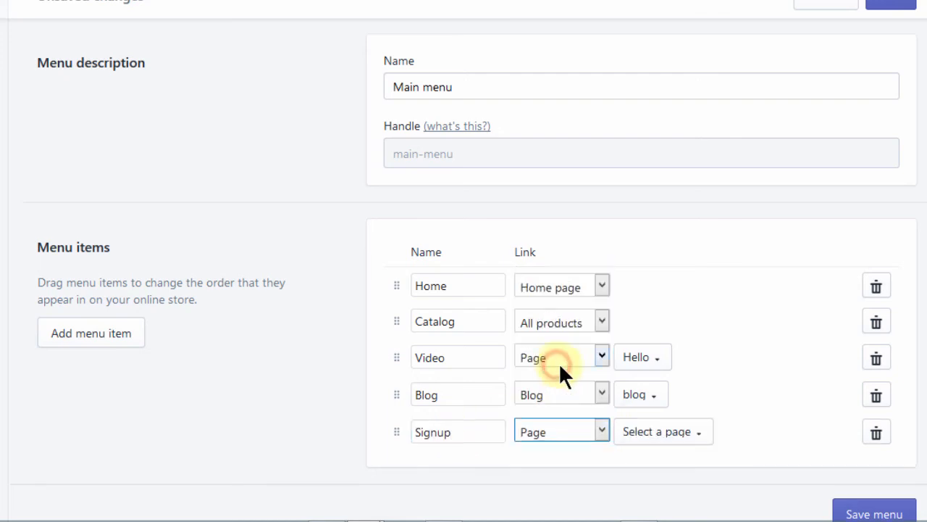
click(681, 433)
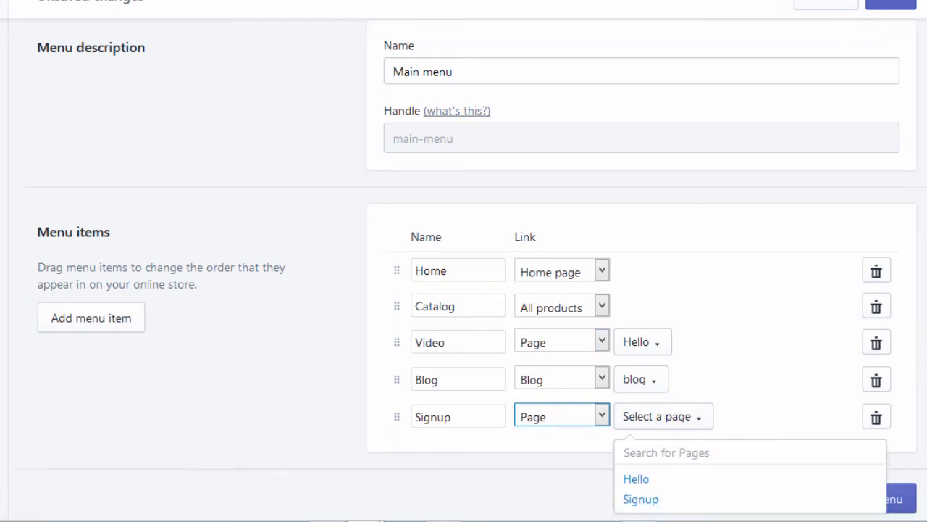
scroll(824, 485, down, 1)
click(639, 478)
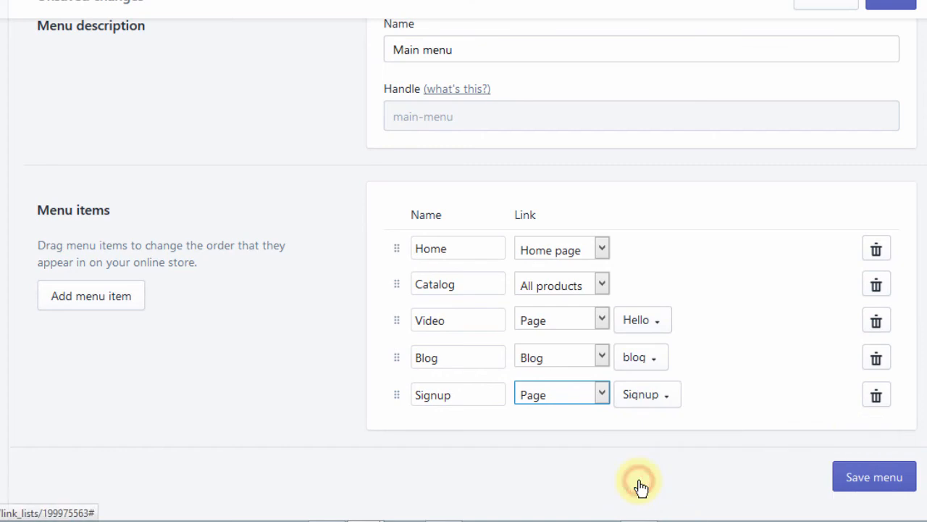
click(869, 479)
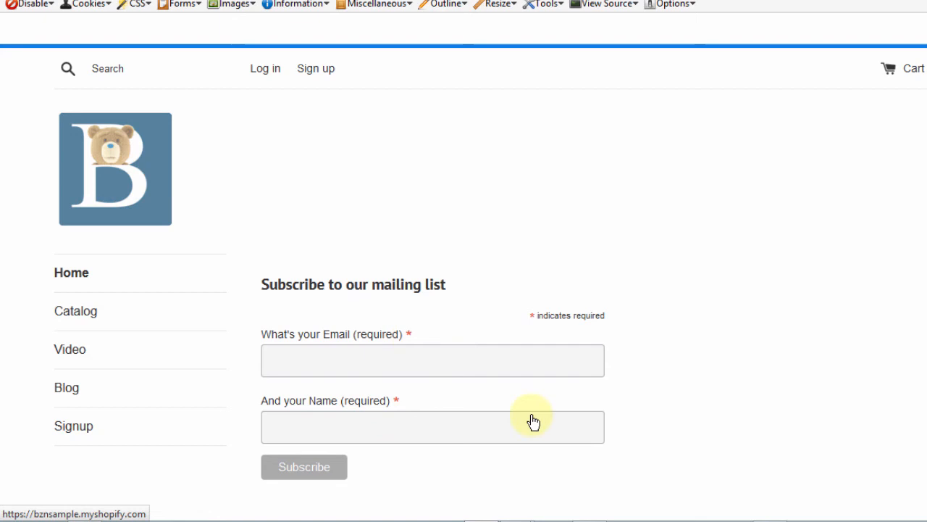
Step: Open the Signup page from the storefront menu and submit its form with empty fields
click(81, 430)
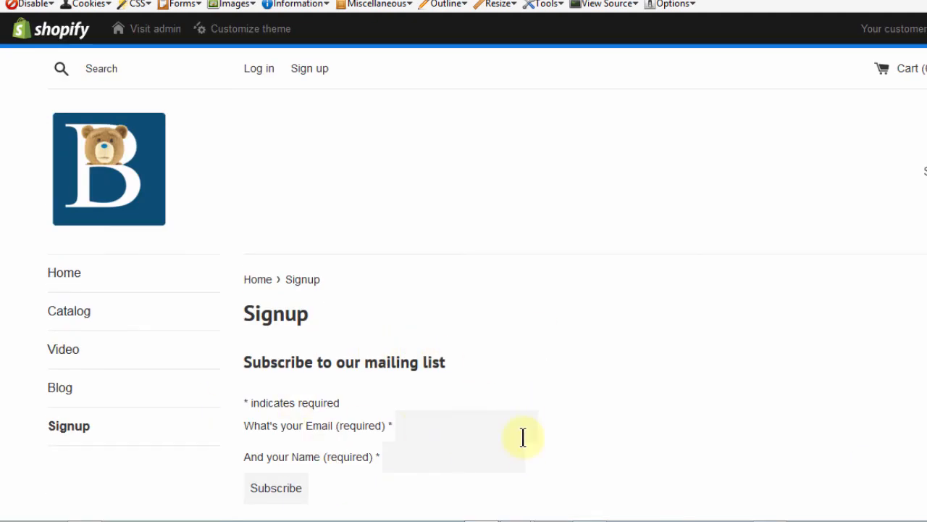
scroll(464, 289, down, 3)
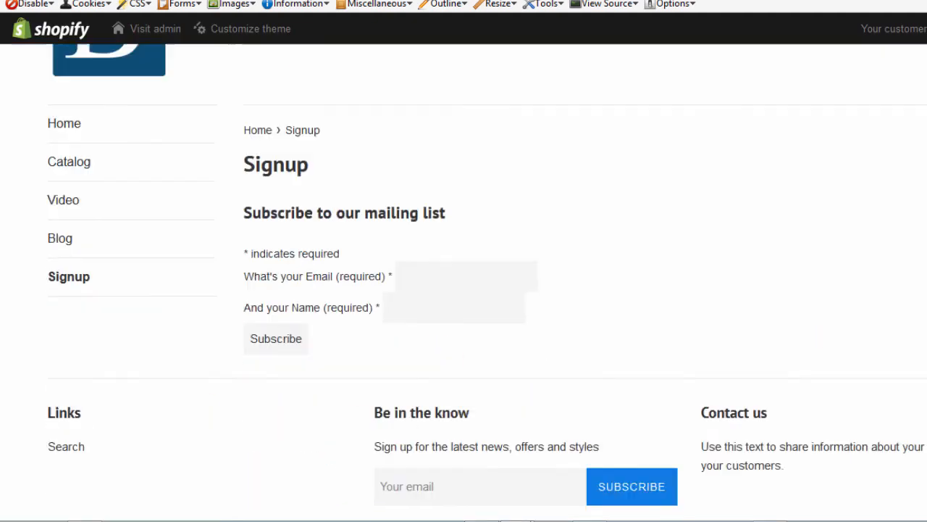
scroll(464, 290, up, 2)
scroll(464, 289, up, 2)
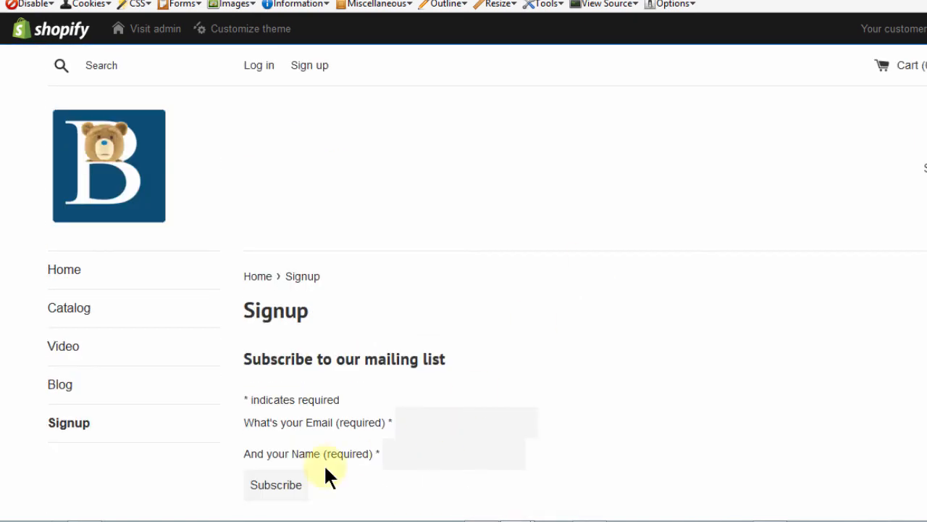
click(271, 490)
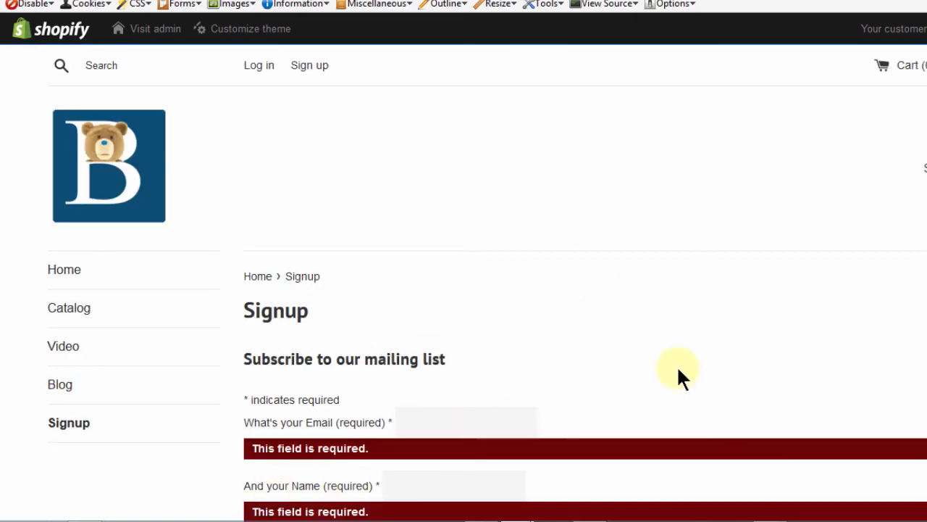
Step: Scroll through the Signup page to review the form and its validation
scroll(395, 261, down, 3)
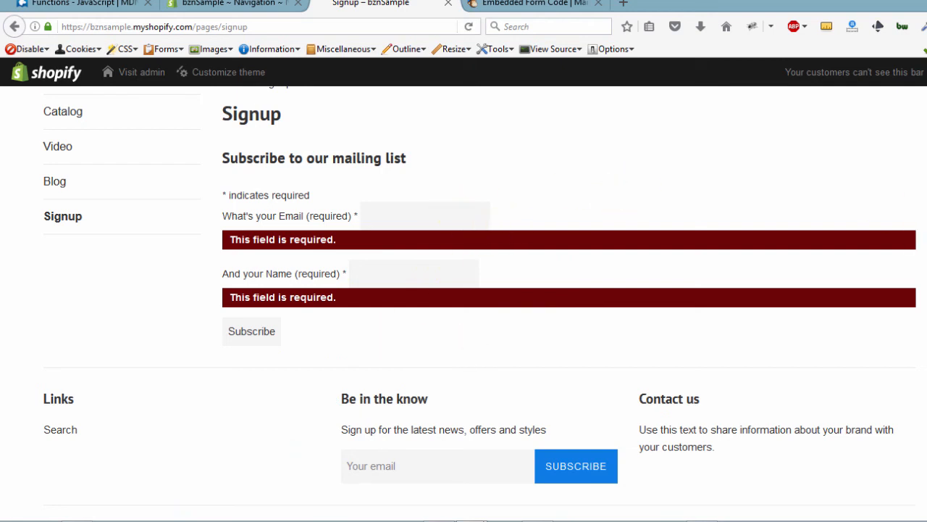
scroll(463, 304, up, 3)
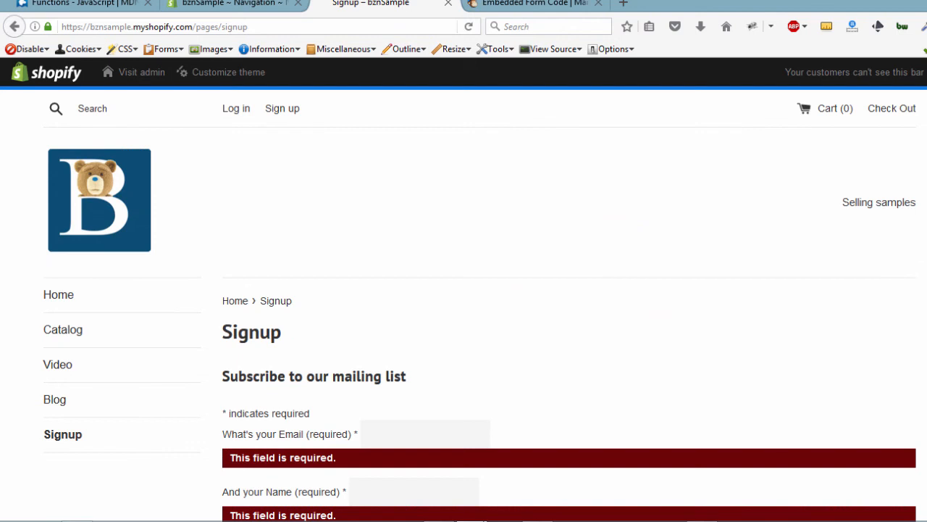
scroll(464, 305, down, 3)
scroll(464, 304, up, 3)
scroll(463, 304, down, 3)
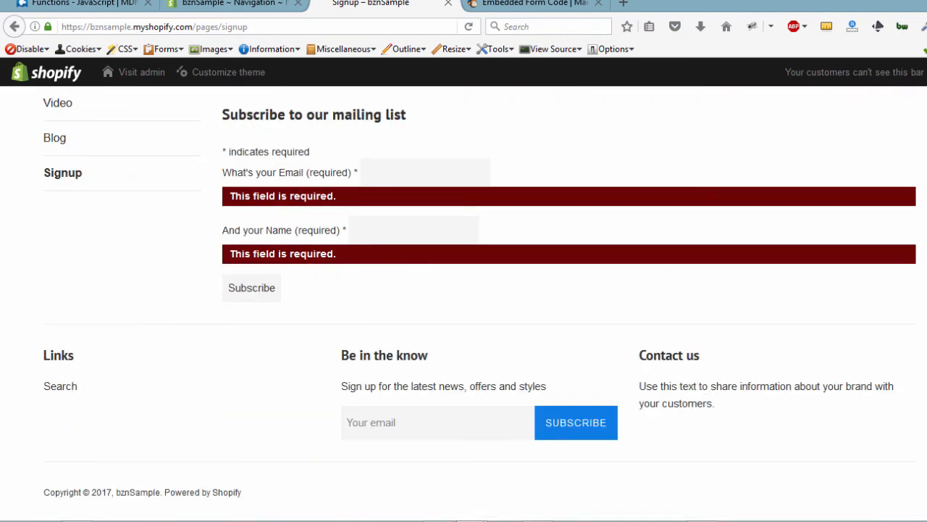
scroll(464, 305, up, 3)
scroll(463, 304, down, 3)
scroll(464, 304, up, 3)
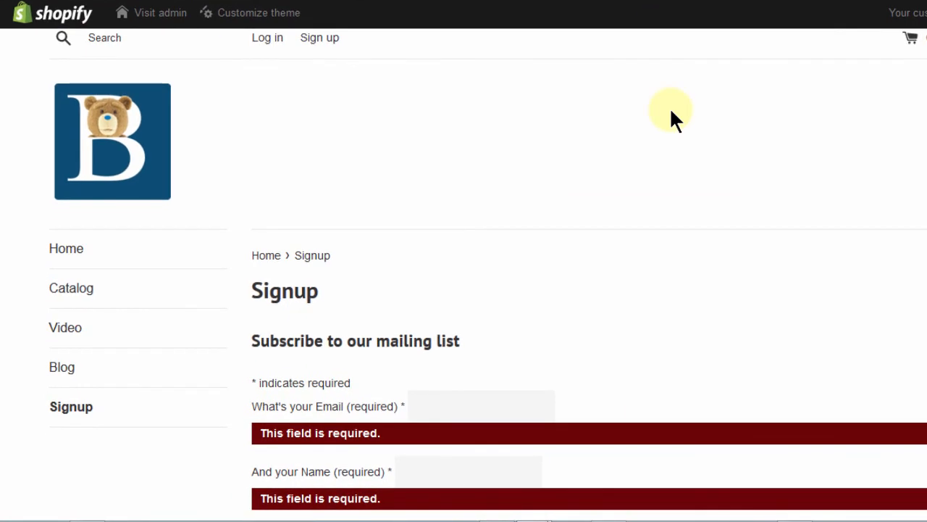
scroll(463, 290, down, 4)
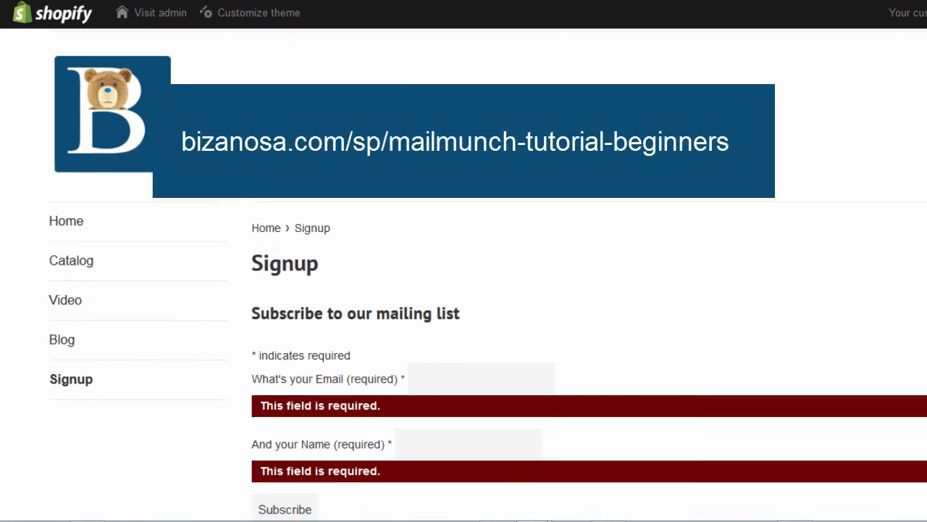
scroll(464, 289, up, 2)
scroll(606, 381, up, 1)
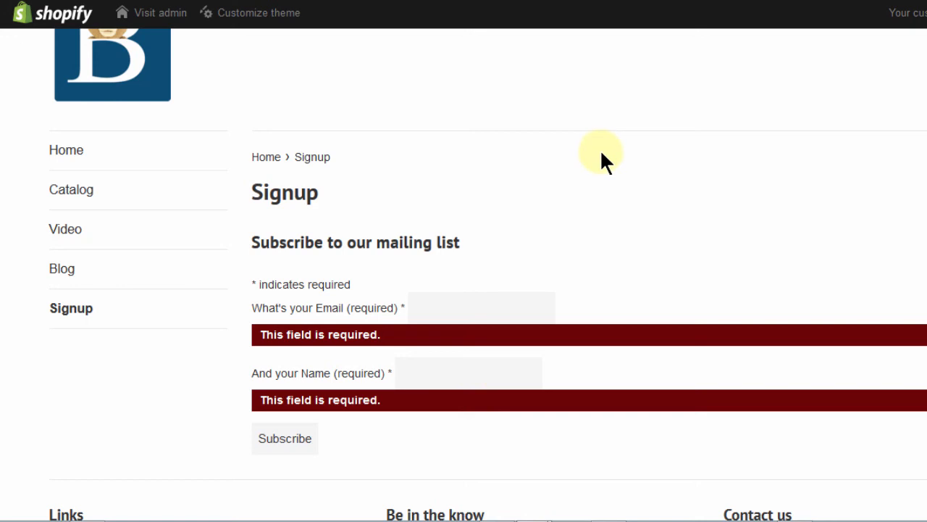
scroll(463, 290, down, 3)
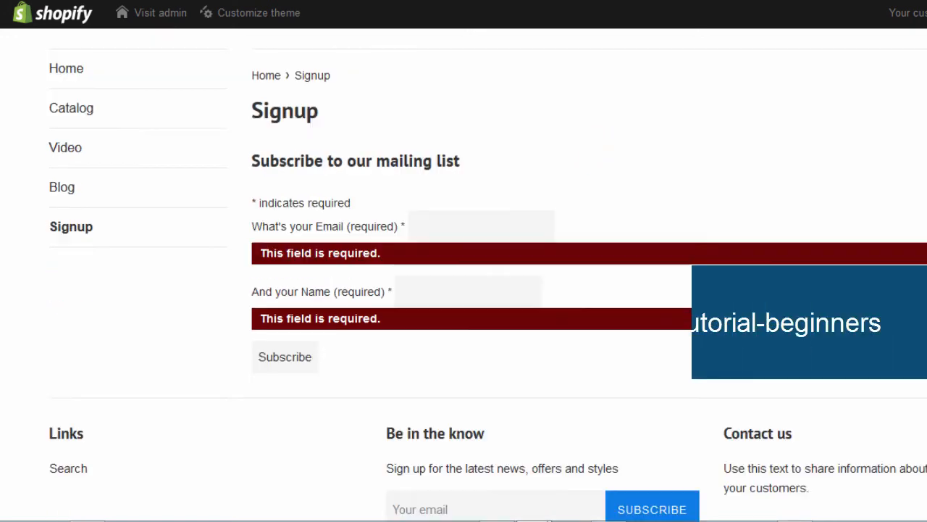
scroll(463, 289, up, 5)
scroll(464, 290, down, 2)
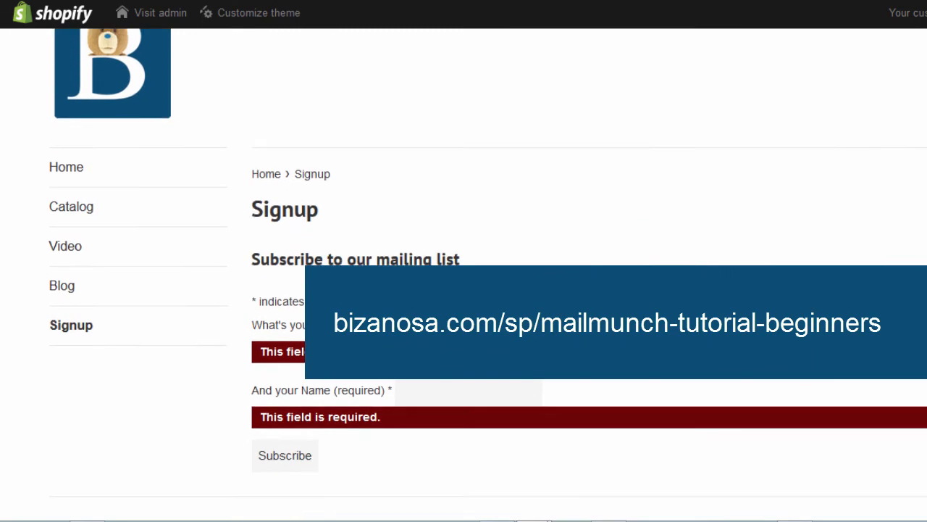
scroll(464, 290, up, 1)
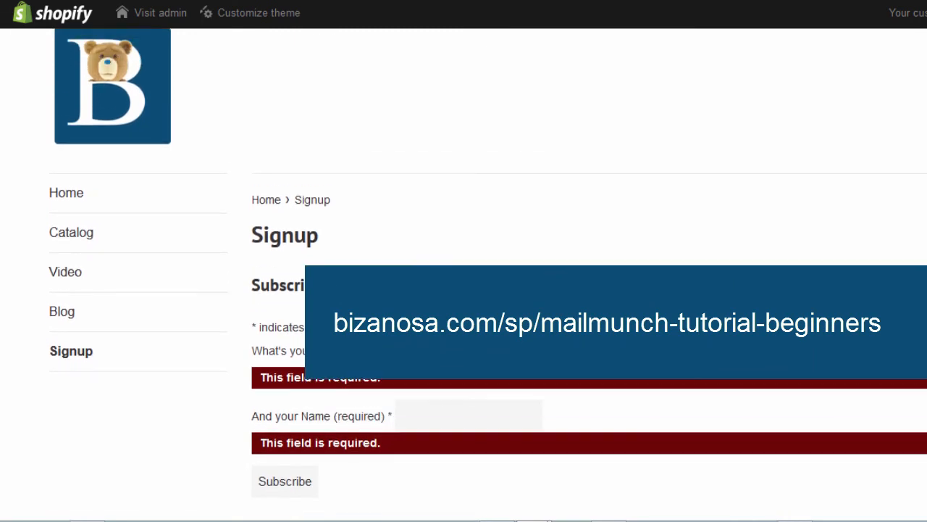
scroll(463, 289, up, 1)
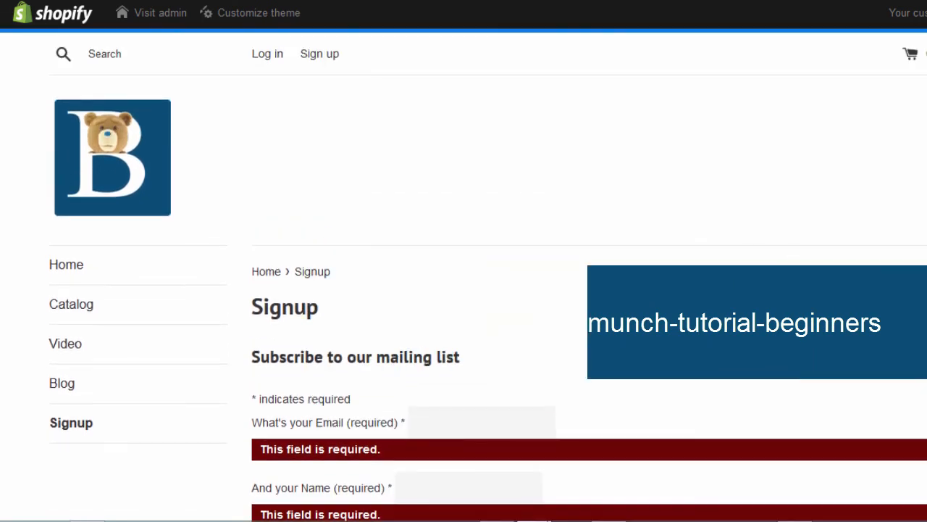
scroll(463, 290, down, 3)
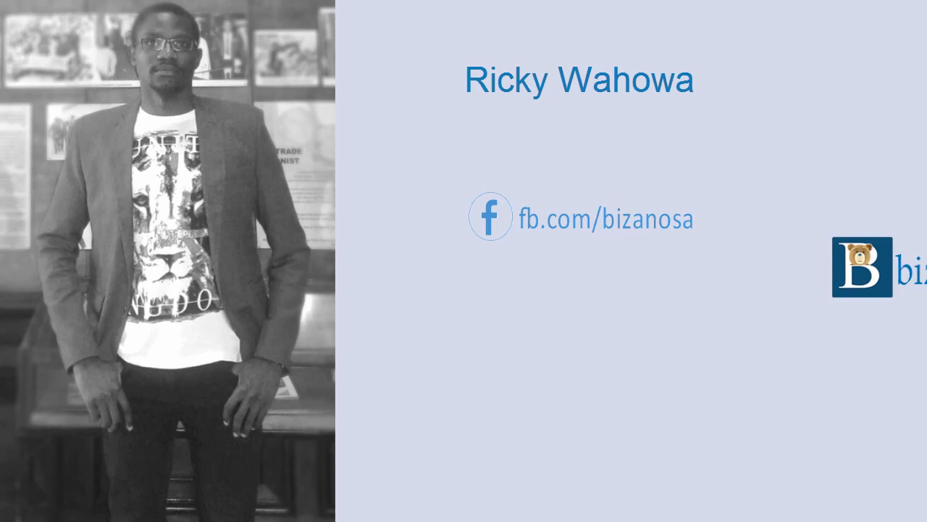